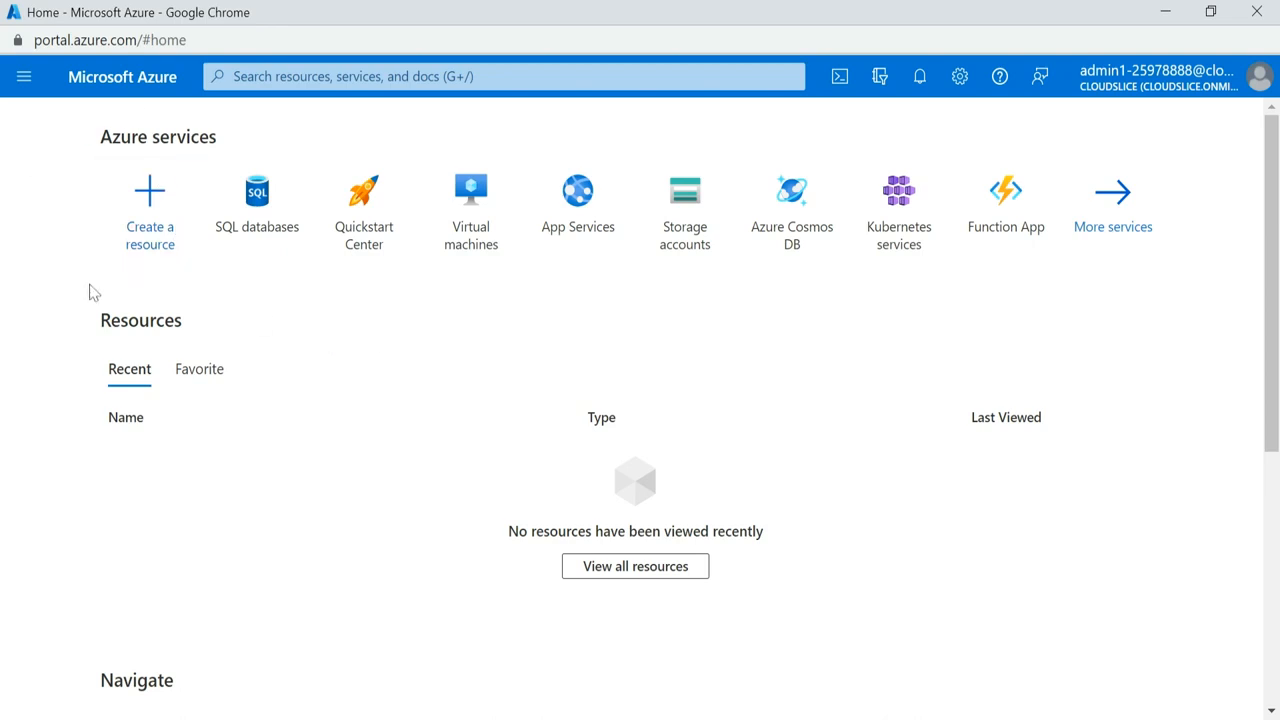
- Find the SQL databases service and start creating a new SQL database
mouse_move(270, 217)
click(400, 76)
text(sql)
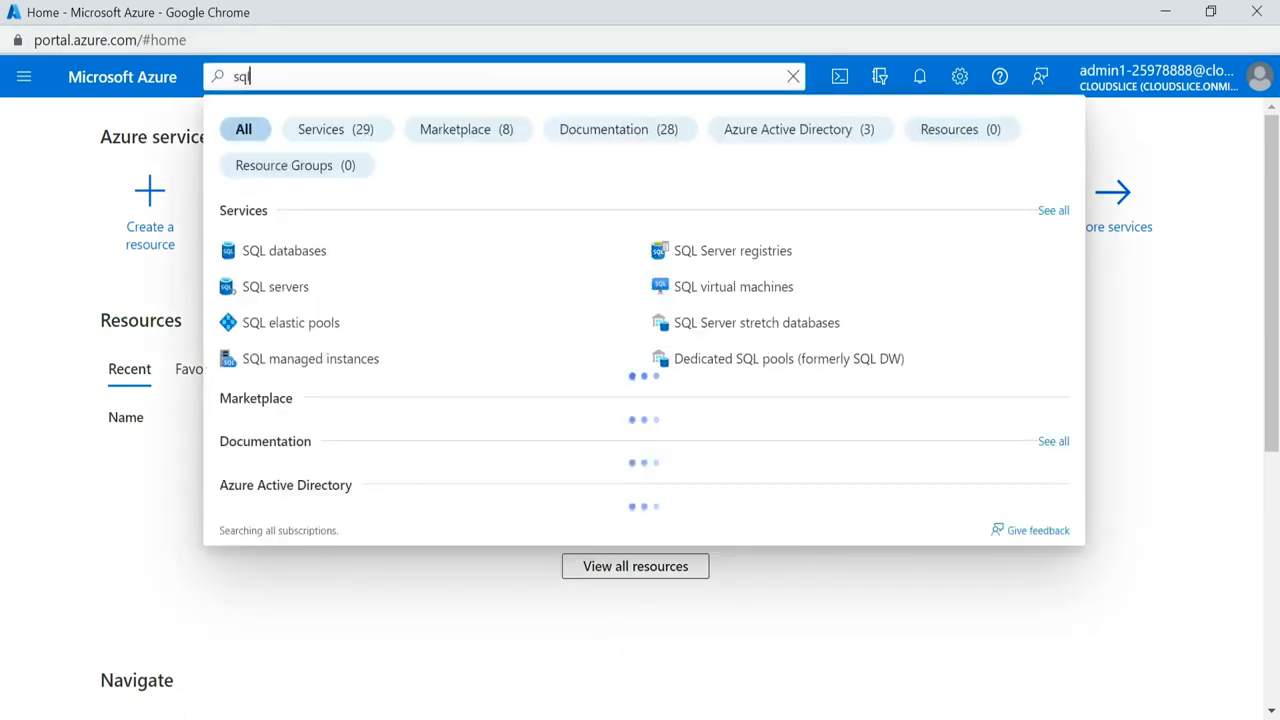
text( dat)
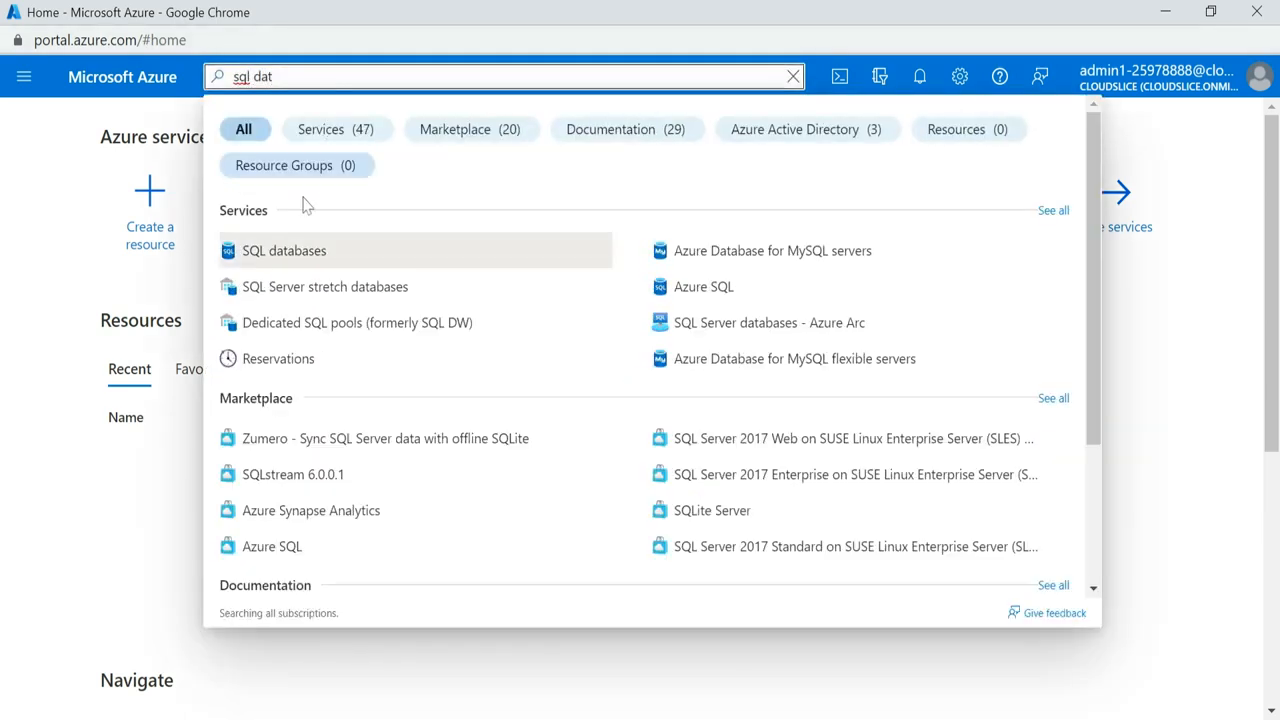
click(282, 256)
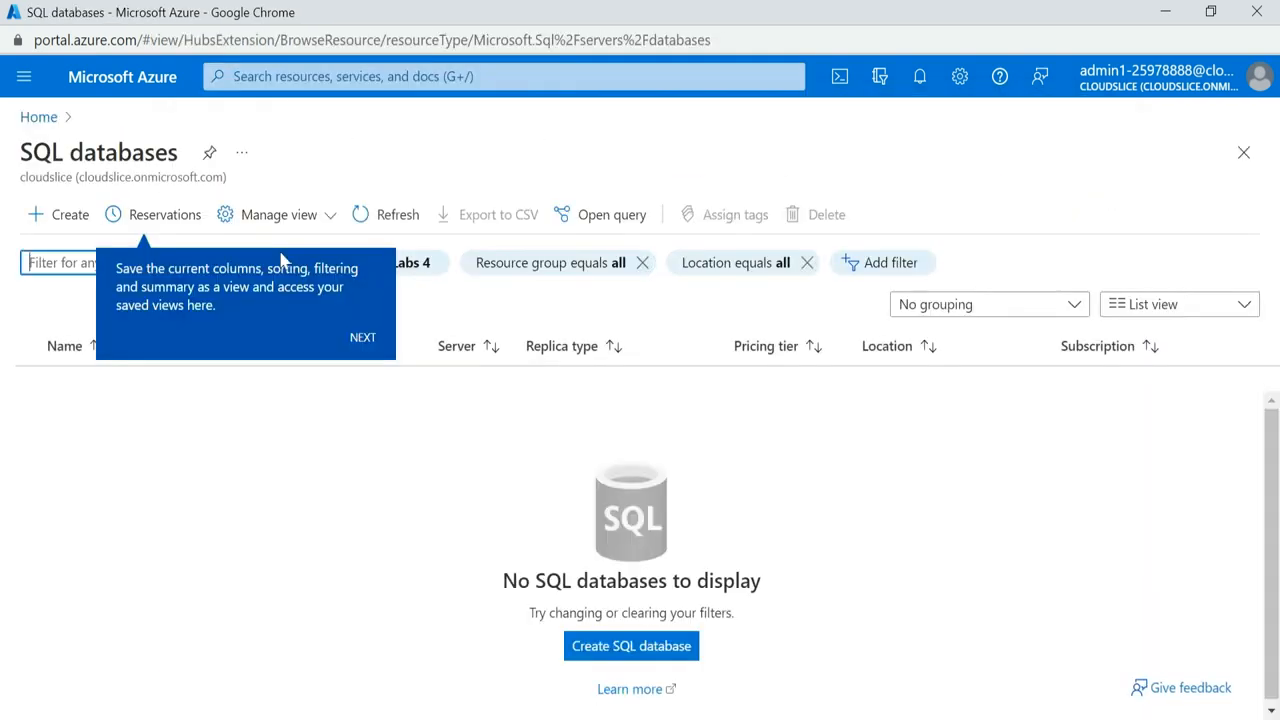
click(645, 650)
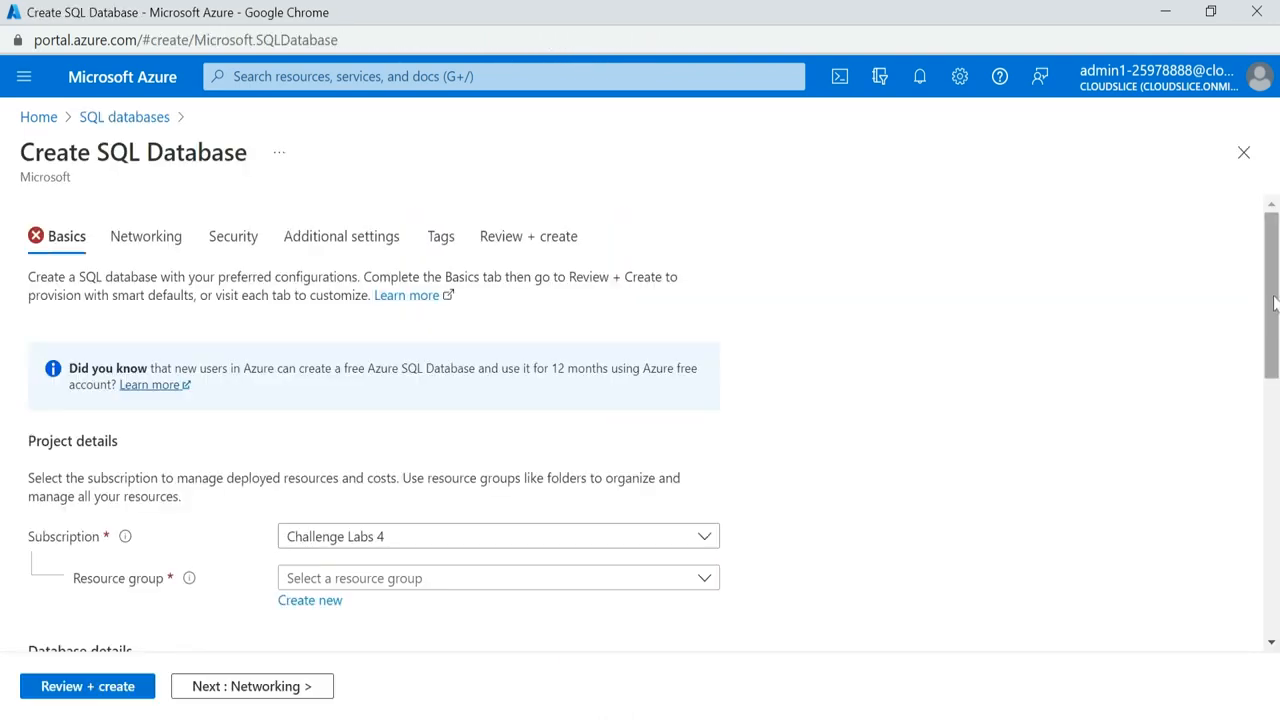
- Assign the database to the resource group corp-datalod25978888 and name it db25978888
drag(1275, 305, 1275, 405)
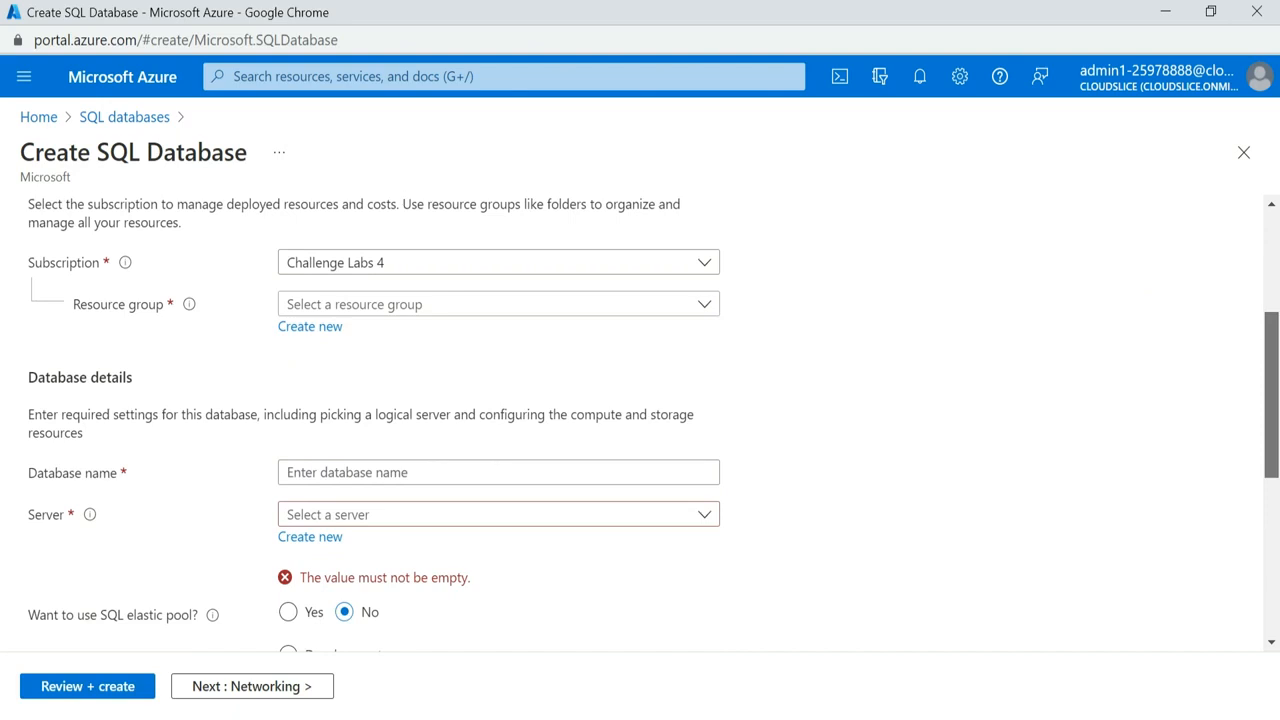
click(590, 313)
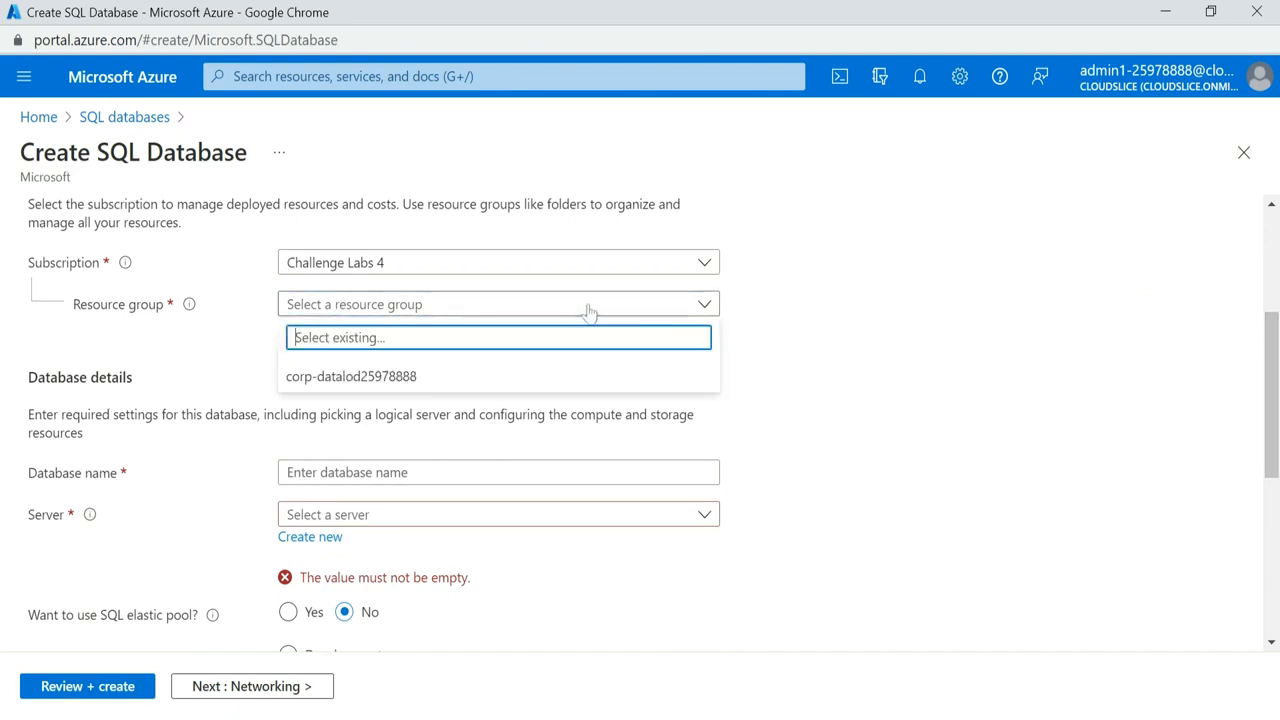
click(442, 382)
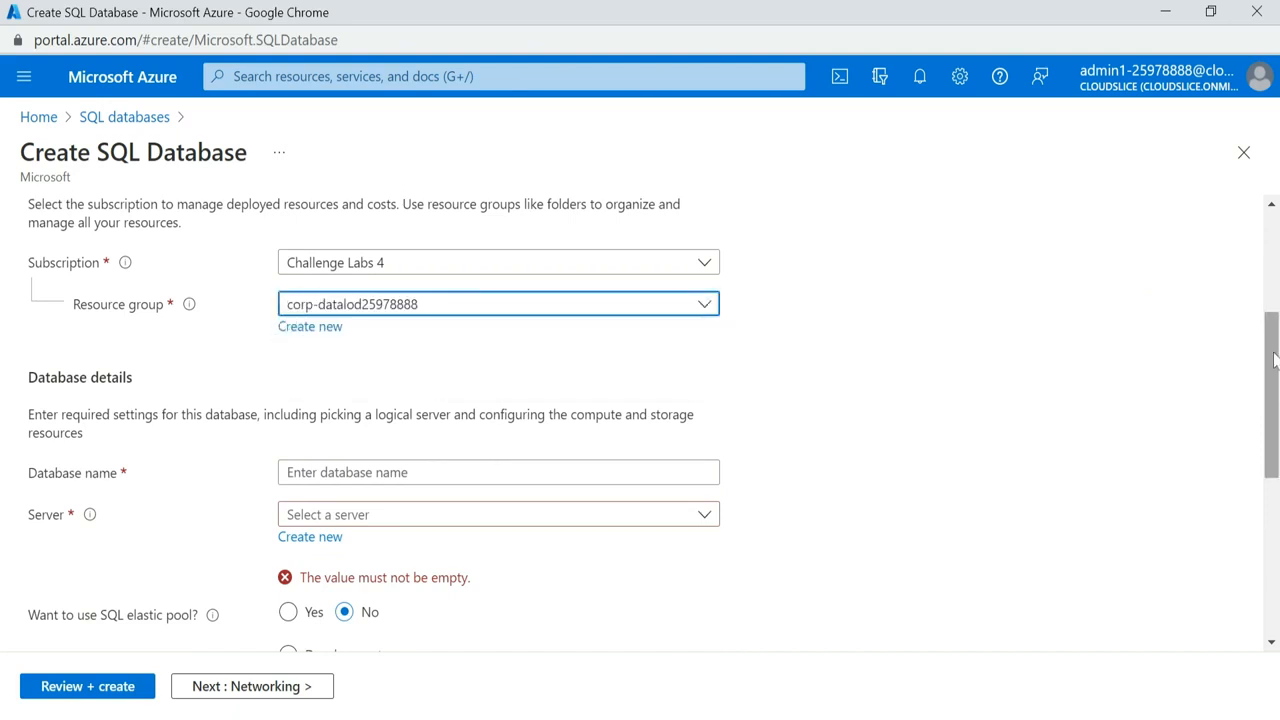
drag(1275, 360, 1272, 400)
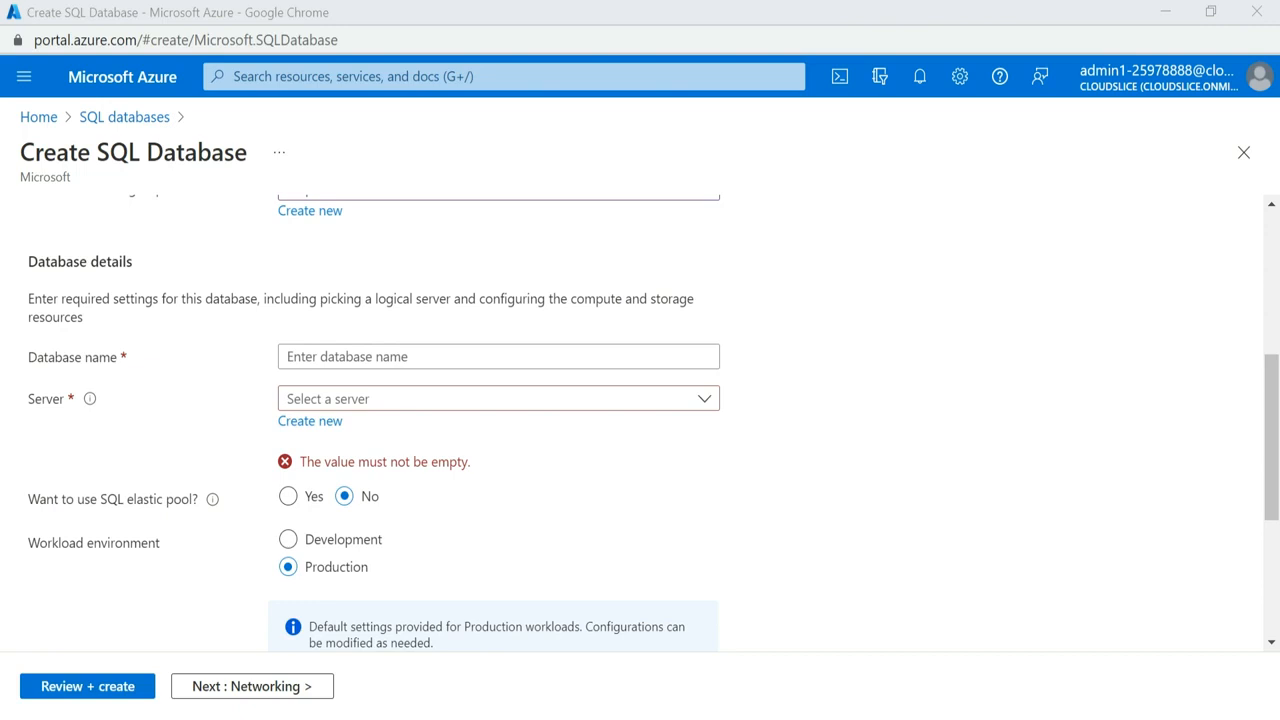
click(411, 358)
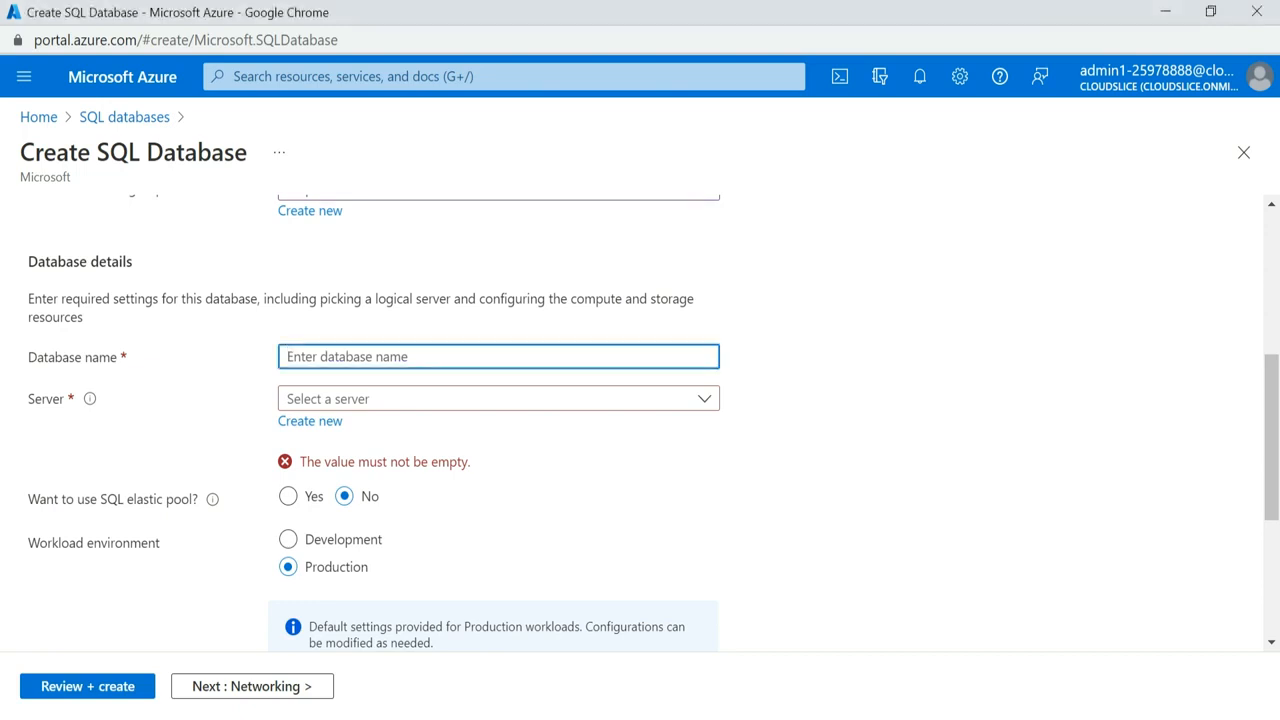
text(db25978888)
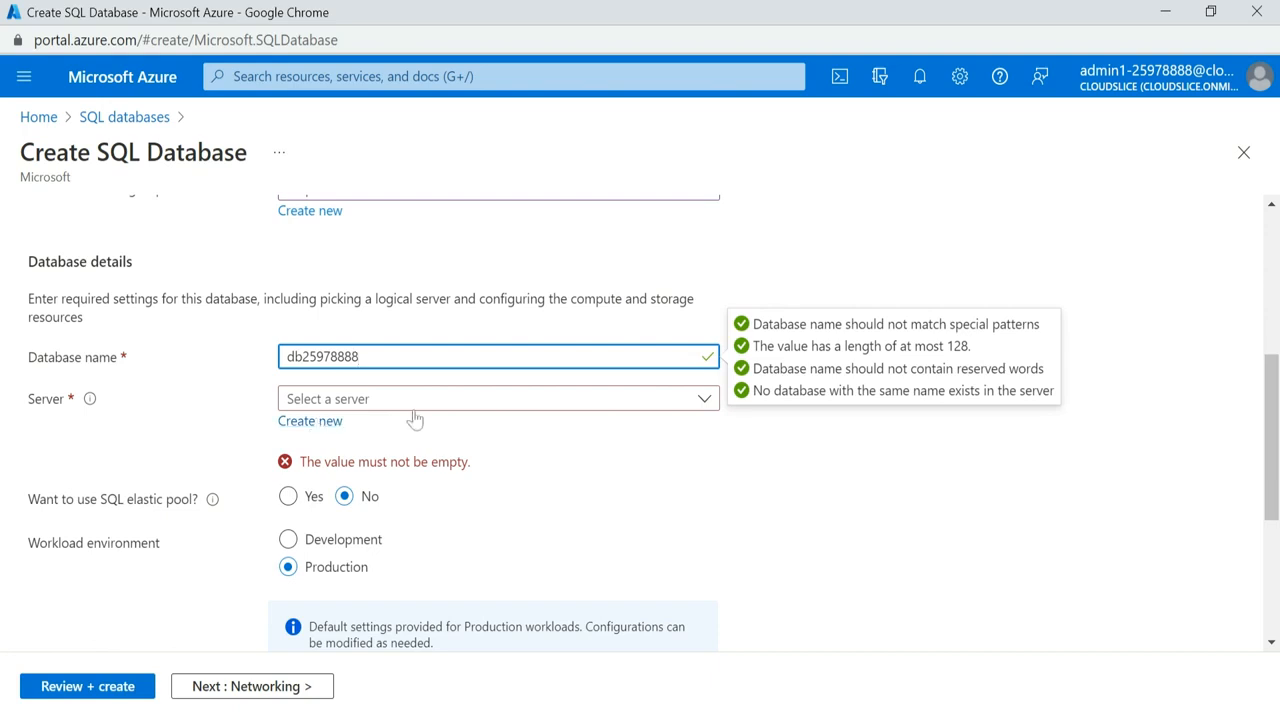
- Start a new server for the database and name it sql25978888
click(312, 421)
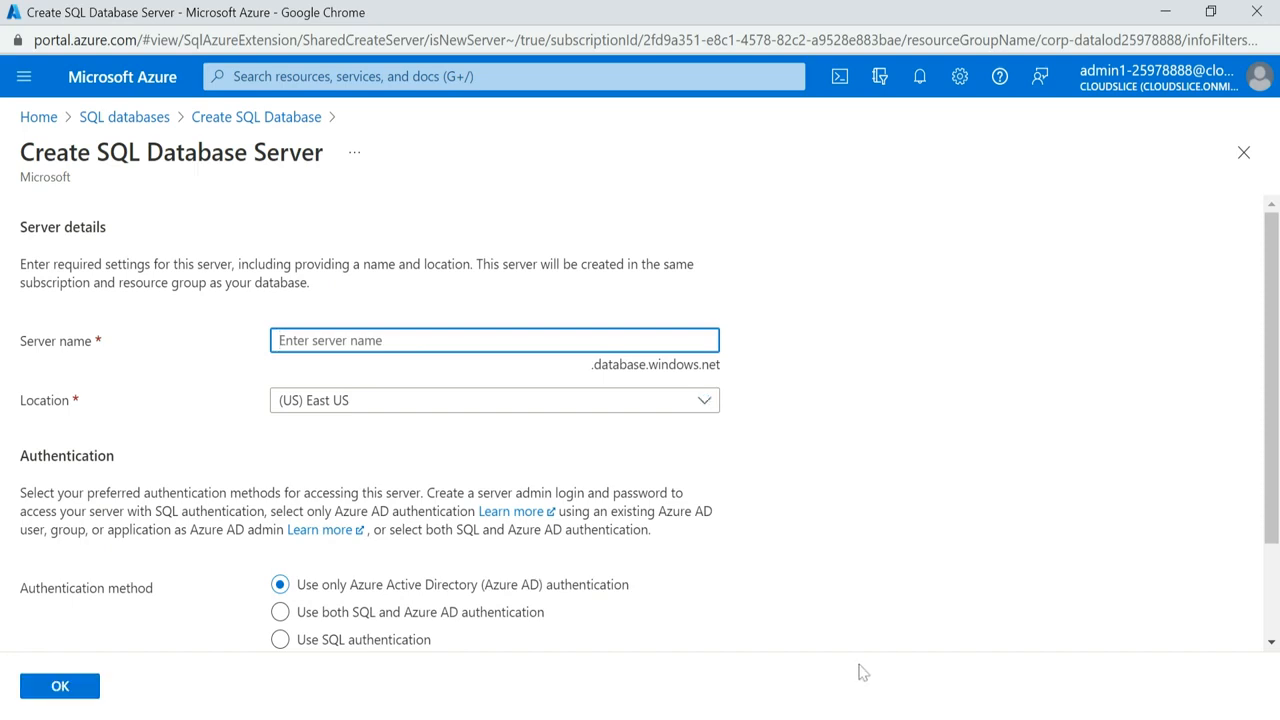
click(822, 718)
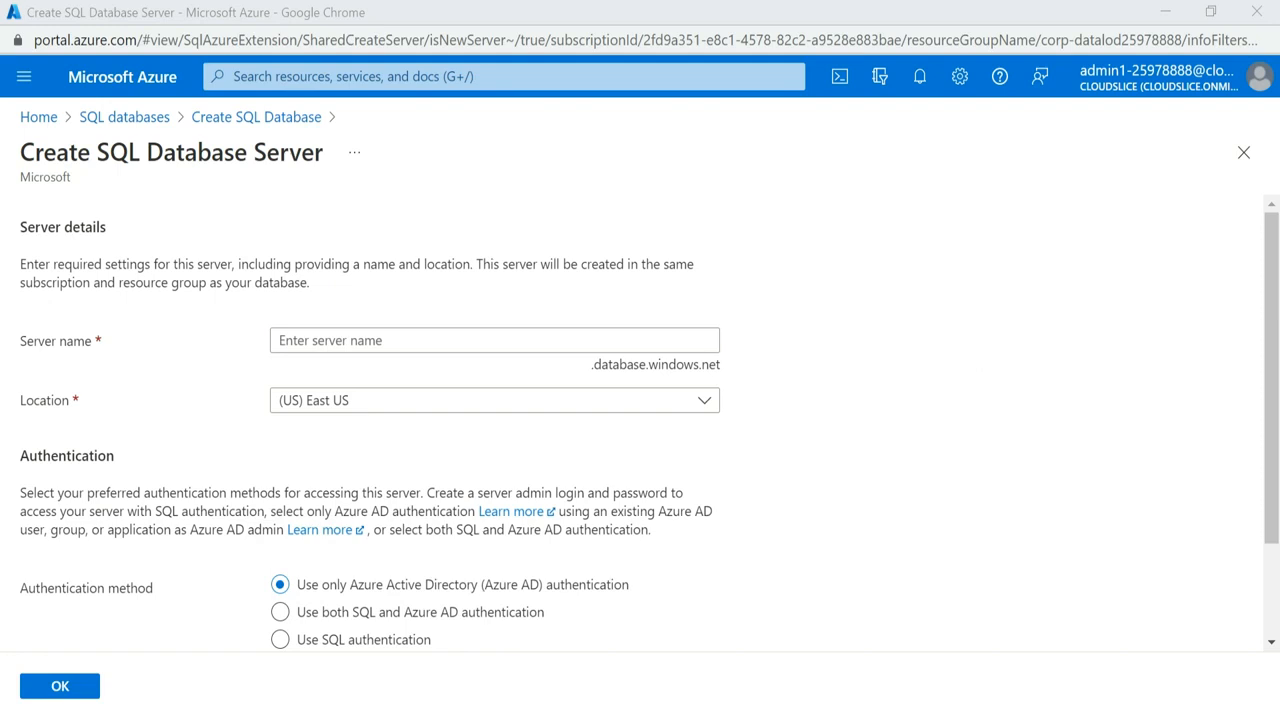
click(406, 341)
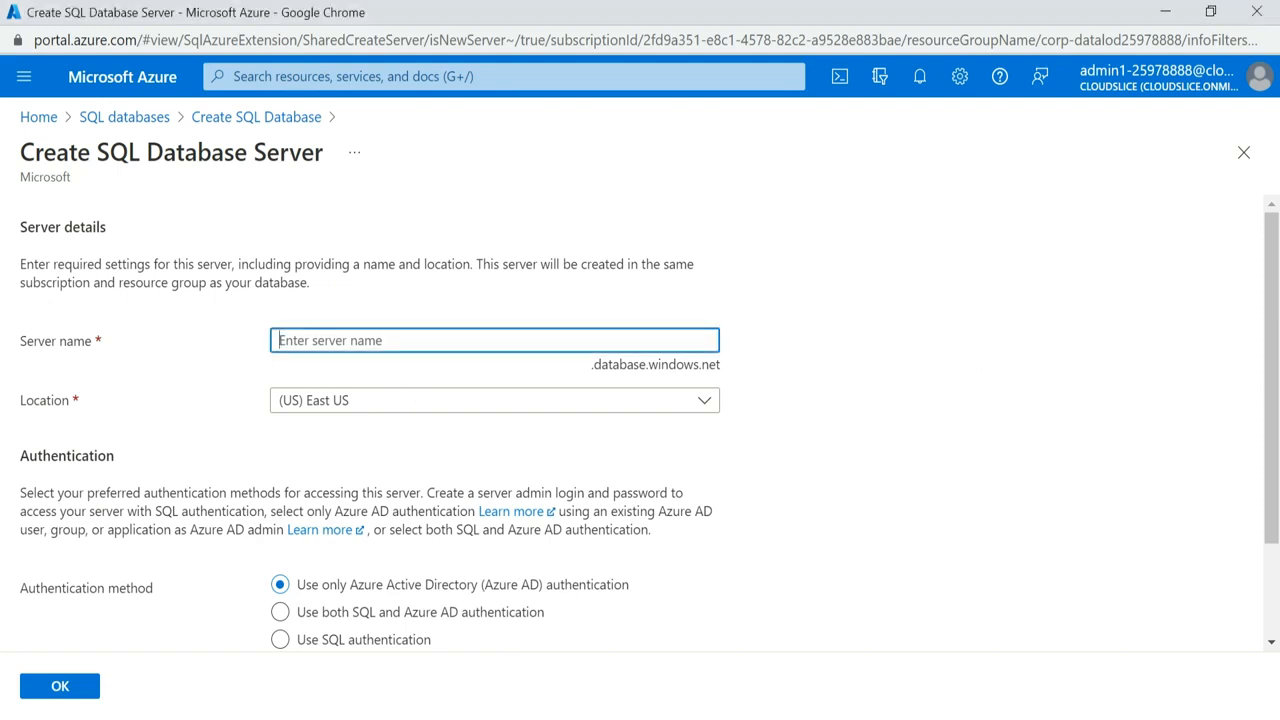
text(sql25978888)
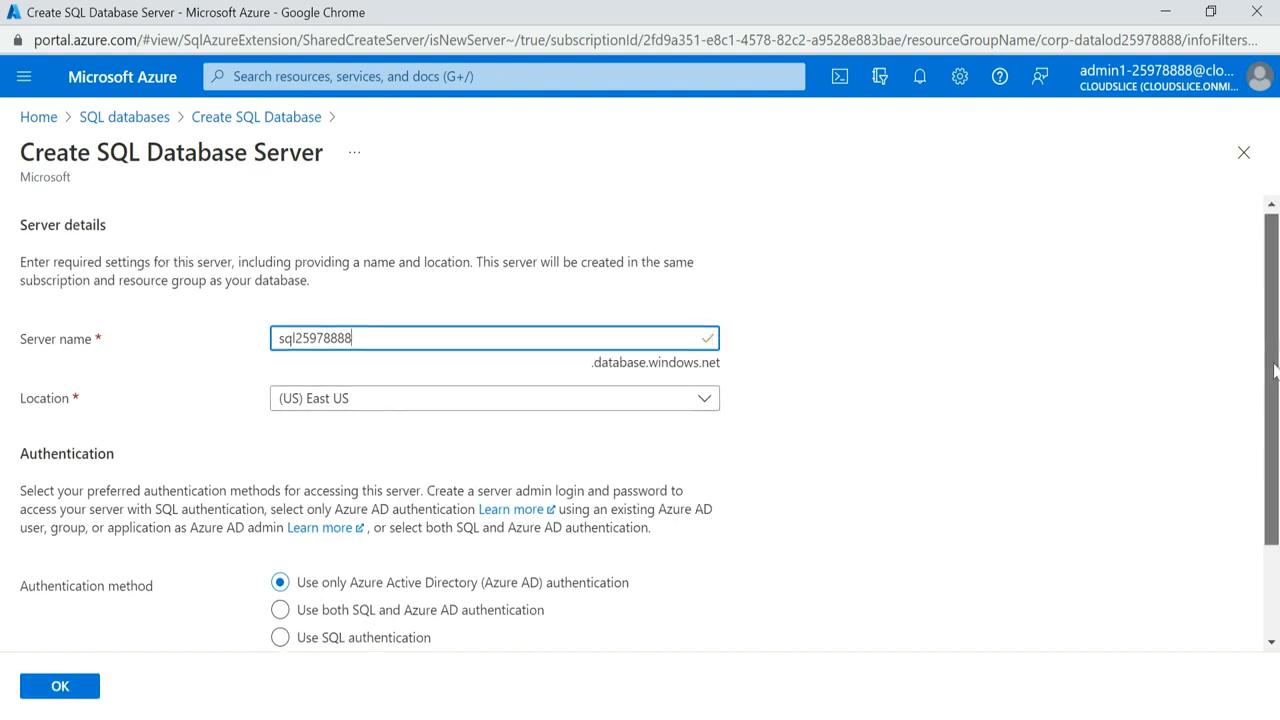
- Set the new server to use SQL authentication with testuser as the server admin login
scroll(1262, 396, down, 2)
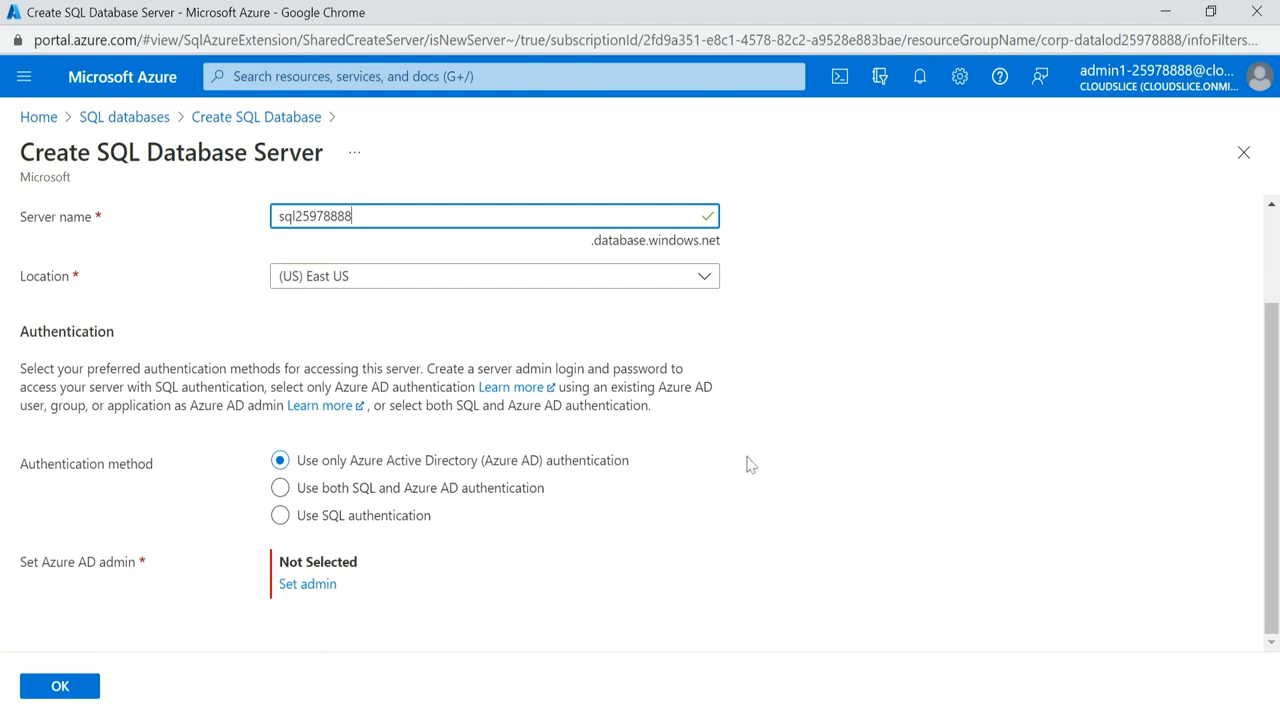
click(281, 518)
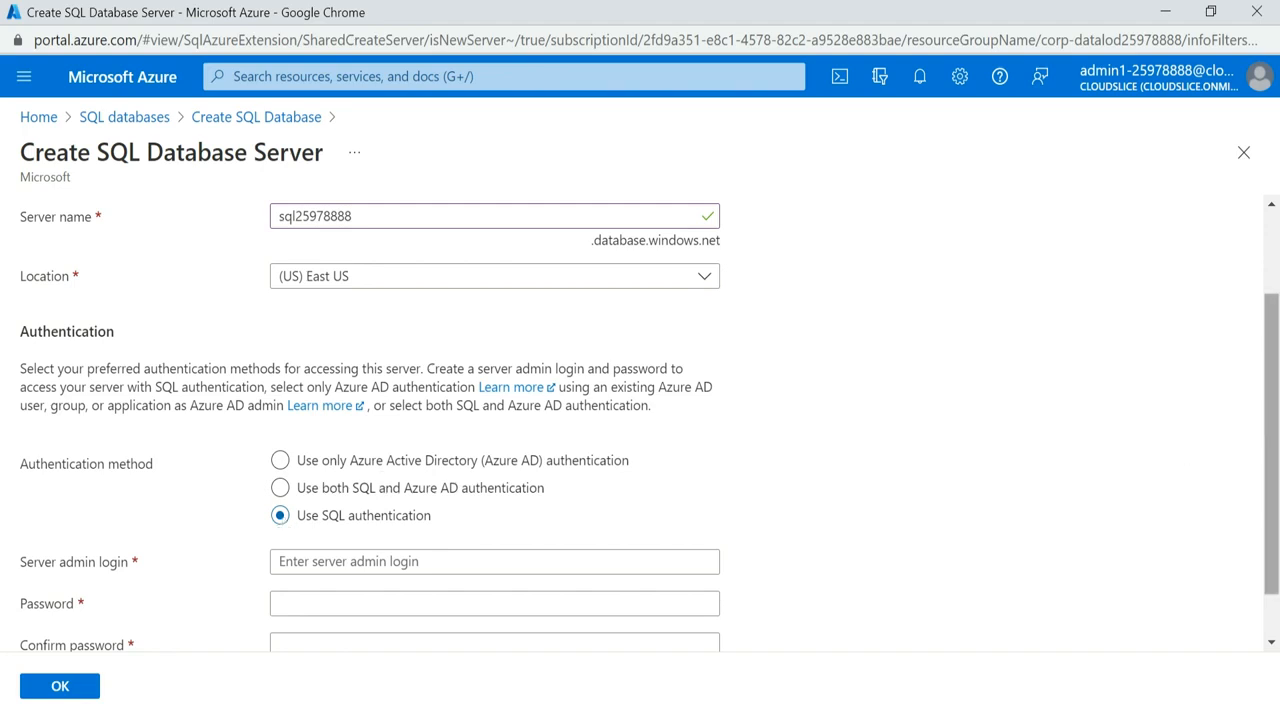
drag(1272, 325, 1272, 365)
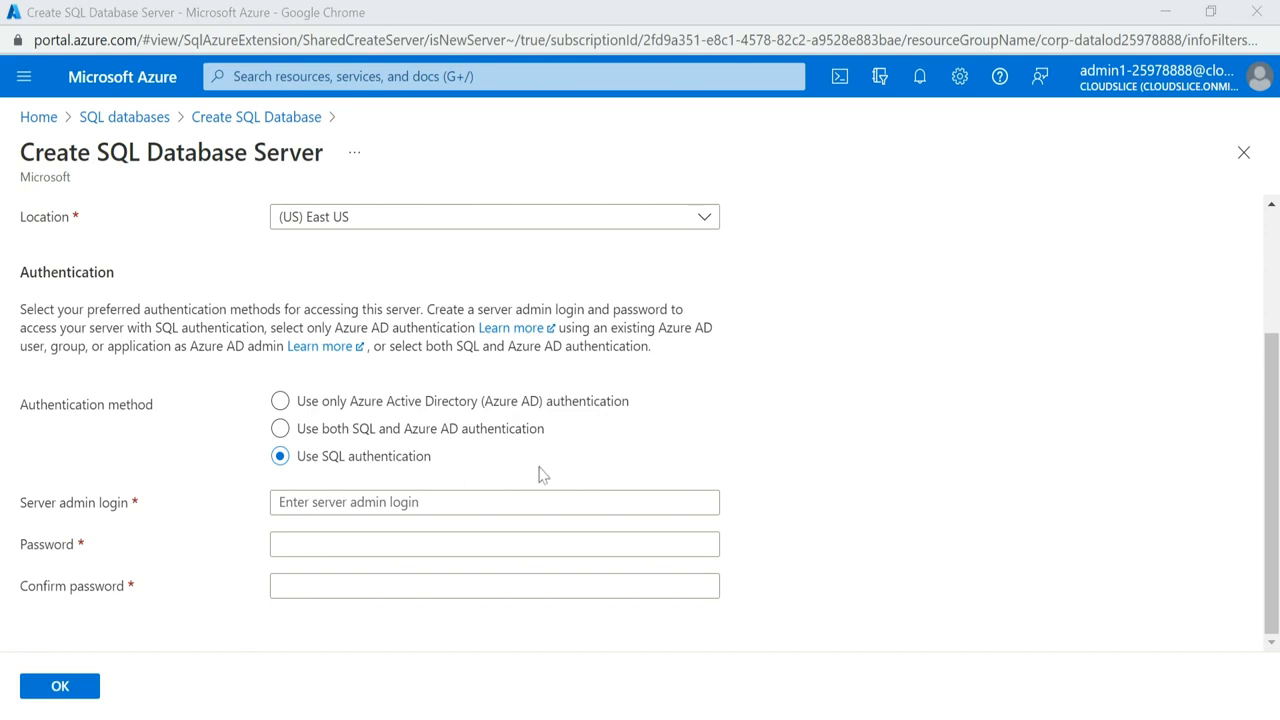
click(545, 502)
text(testuser)
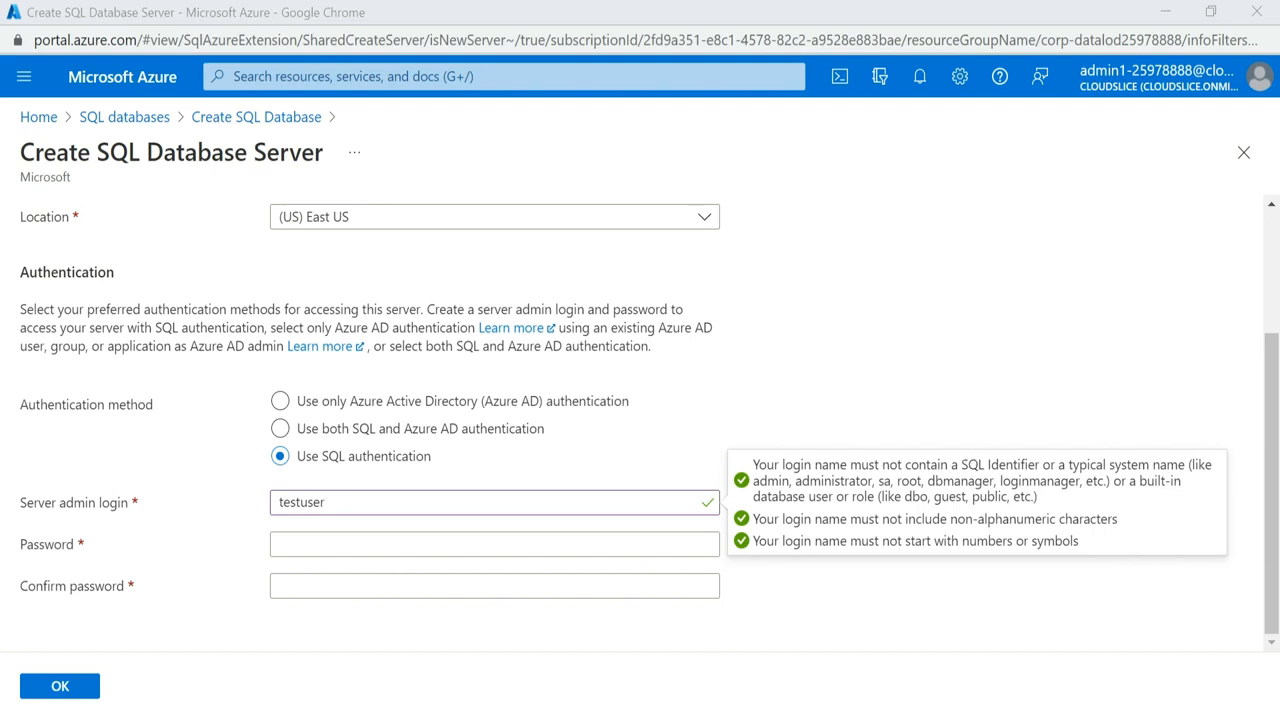
- Enter the server admin password in both the password and confirmation fields, and accept the new server settings
click(557, 544)
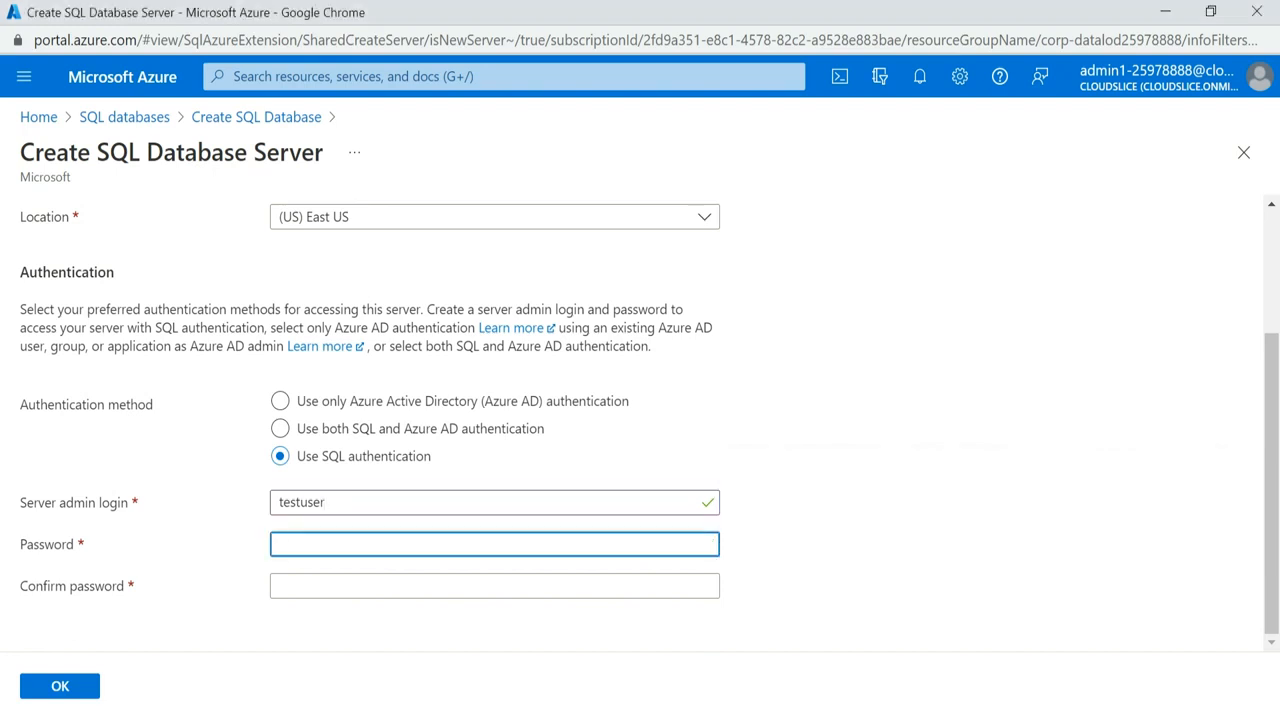
key(ctrl+v)
key(Tab)
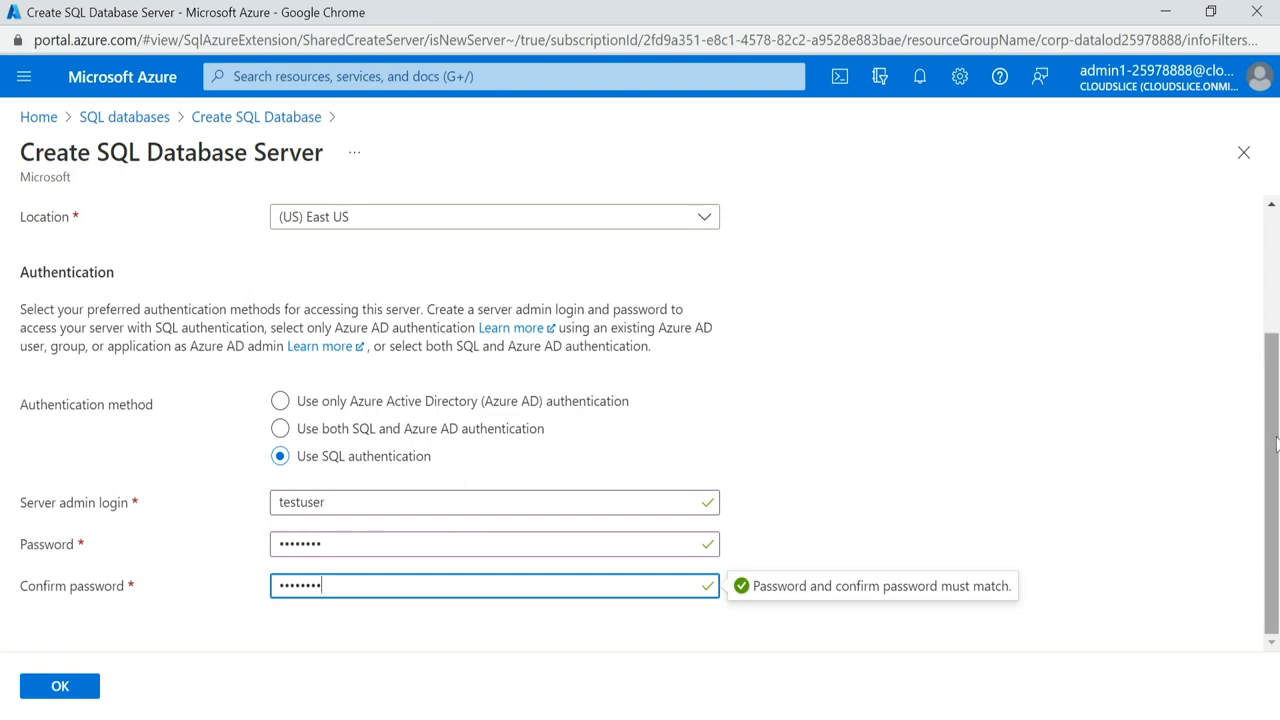
drag(1275, 445, 1265, 492)
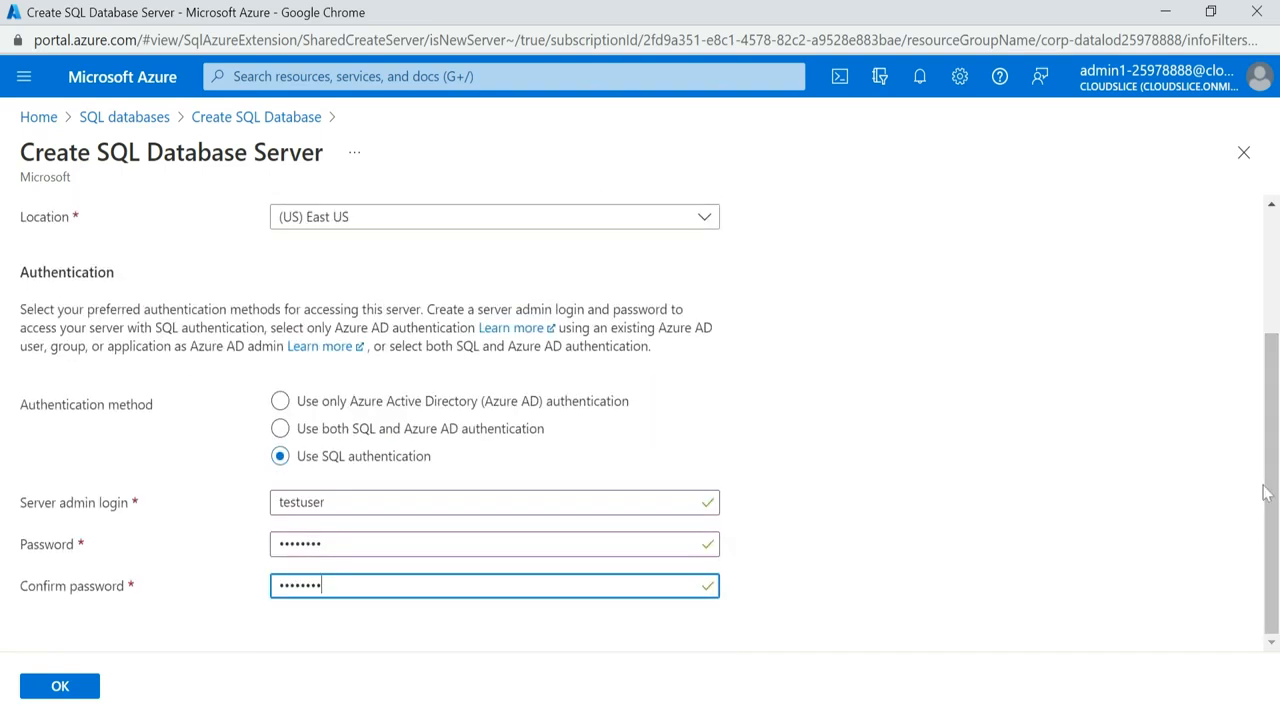
click(58, 686)
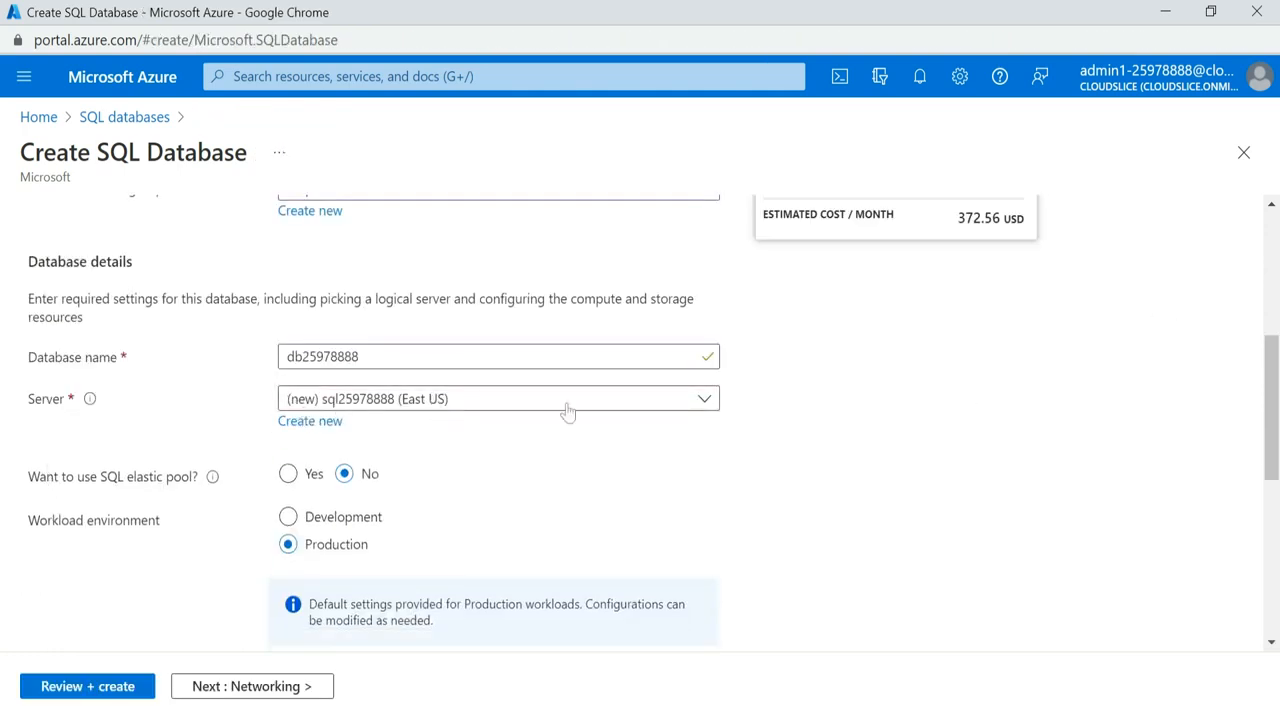
- Open the compute and storage configuration of the new database
drag(1275, 392, 1276, 452)
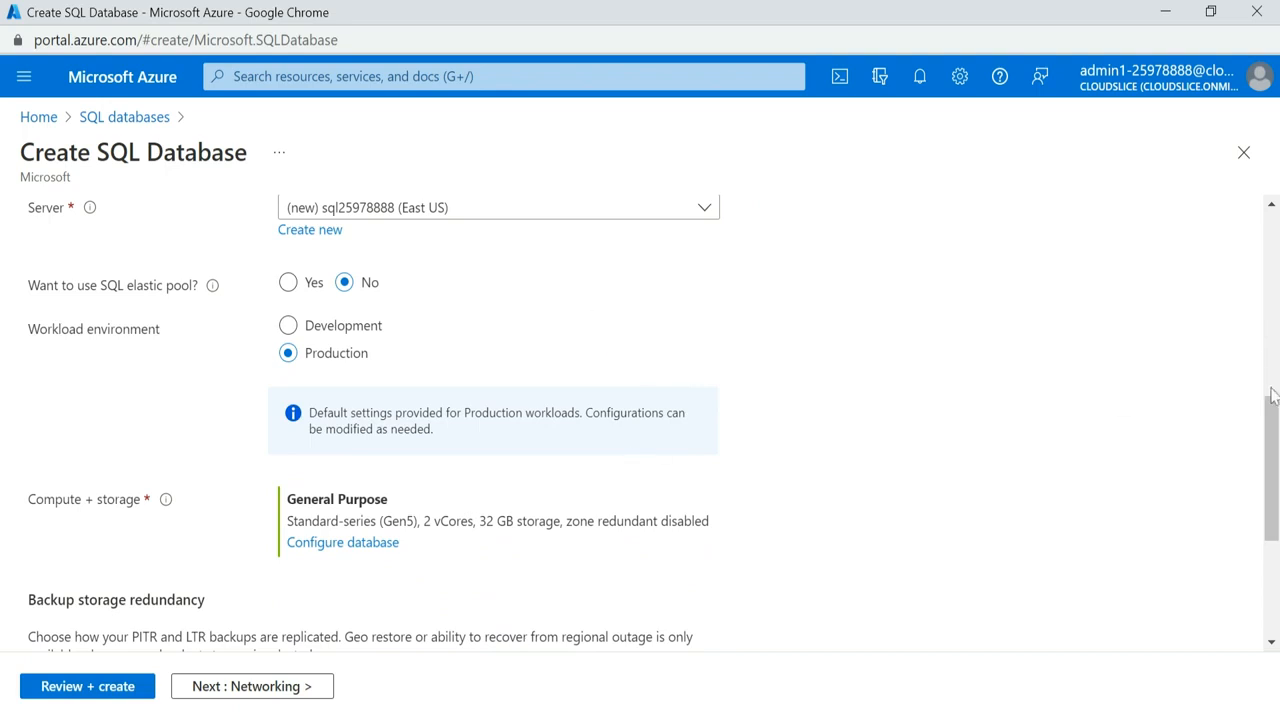
drag(1275, 420, 1275, 442)
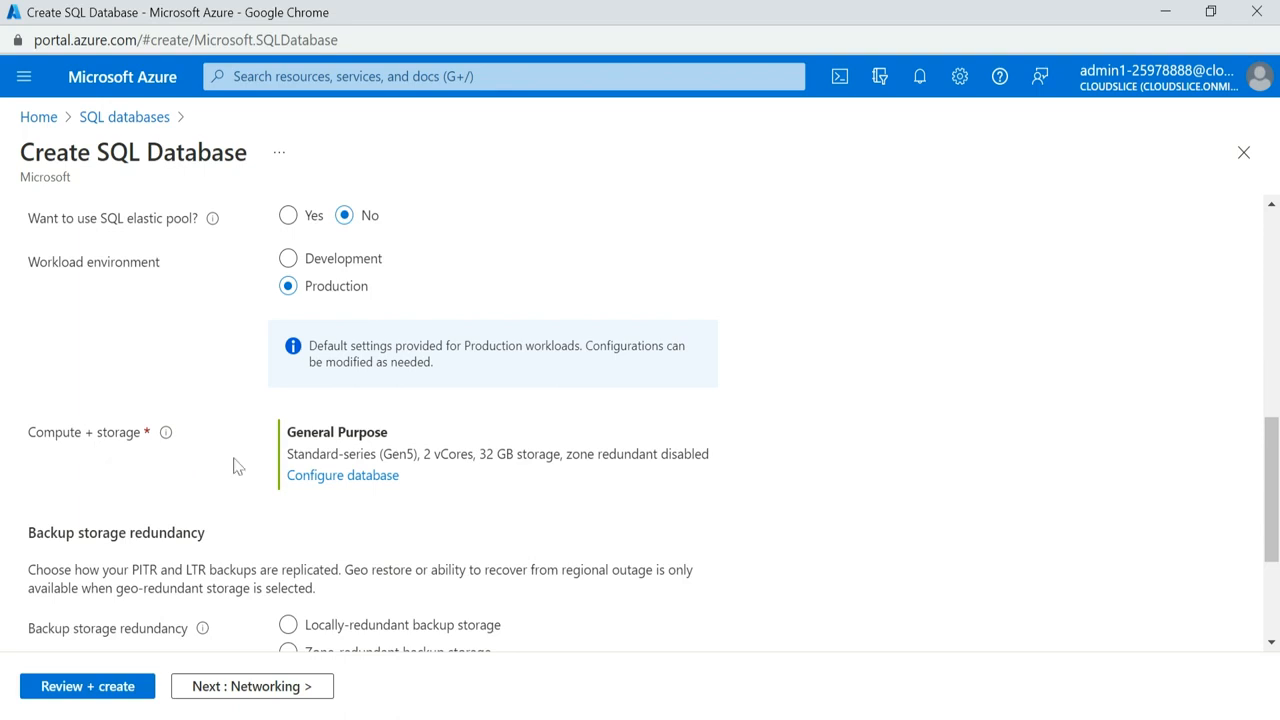
click(343, 476)
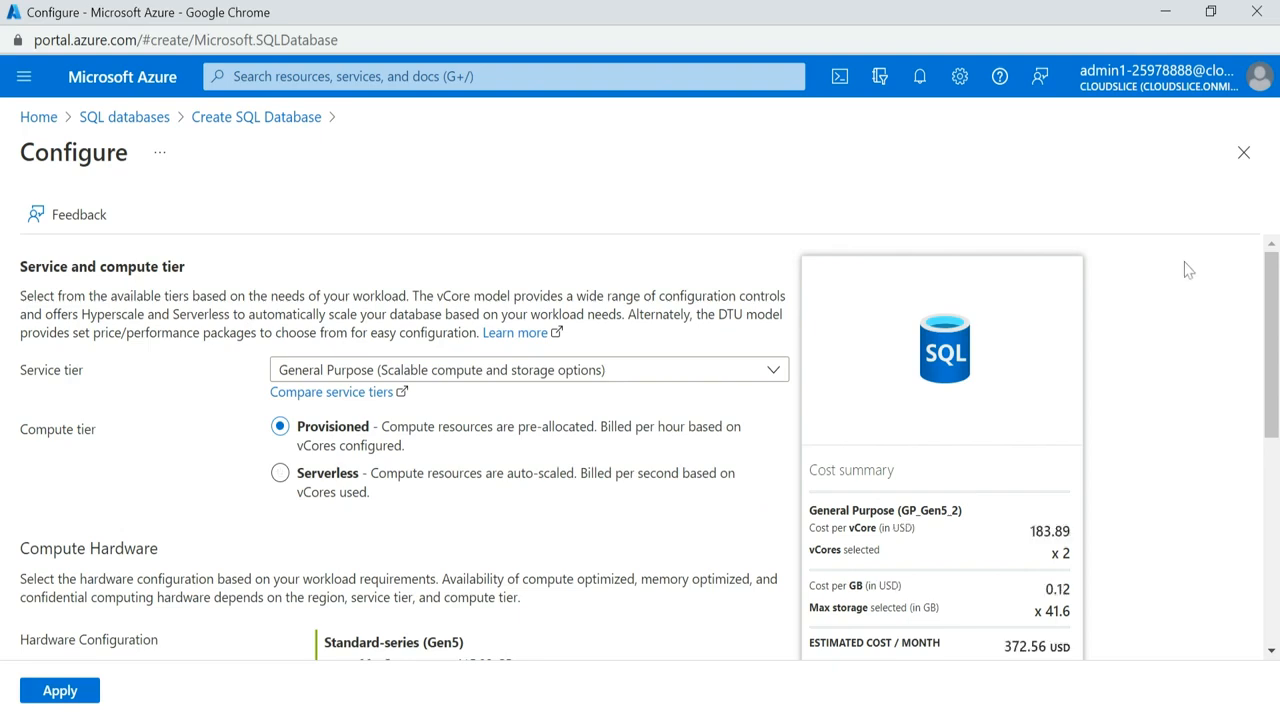
- Review the available SQL hardware configurations and return without changing the selection
drag(1271, 300, 1271, 400)
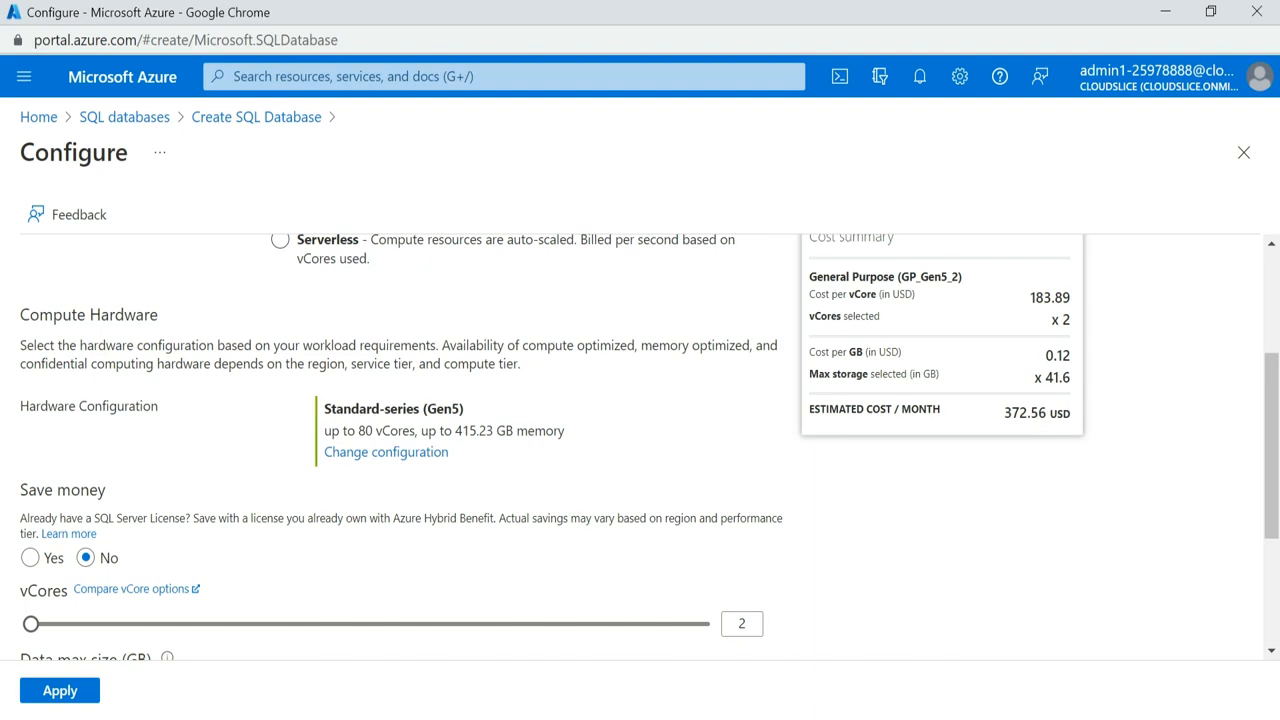
click(390, 455)
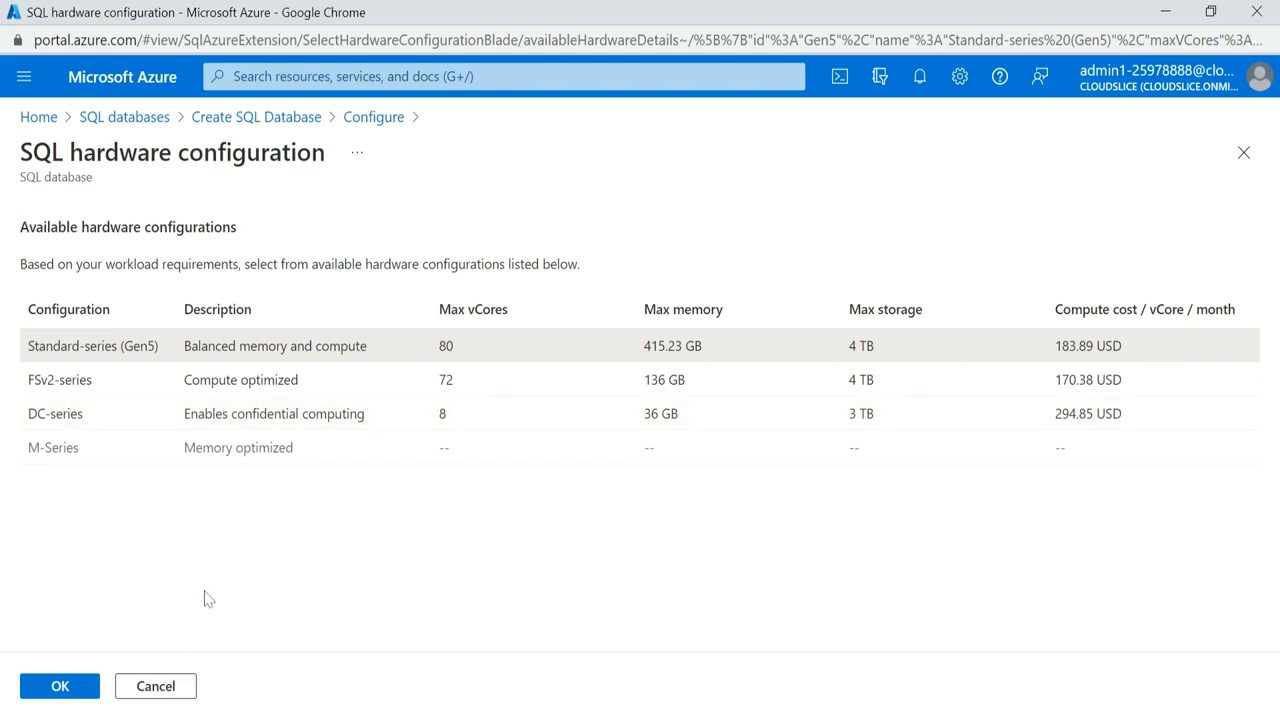
click(172, 685)
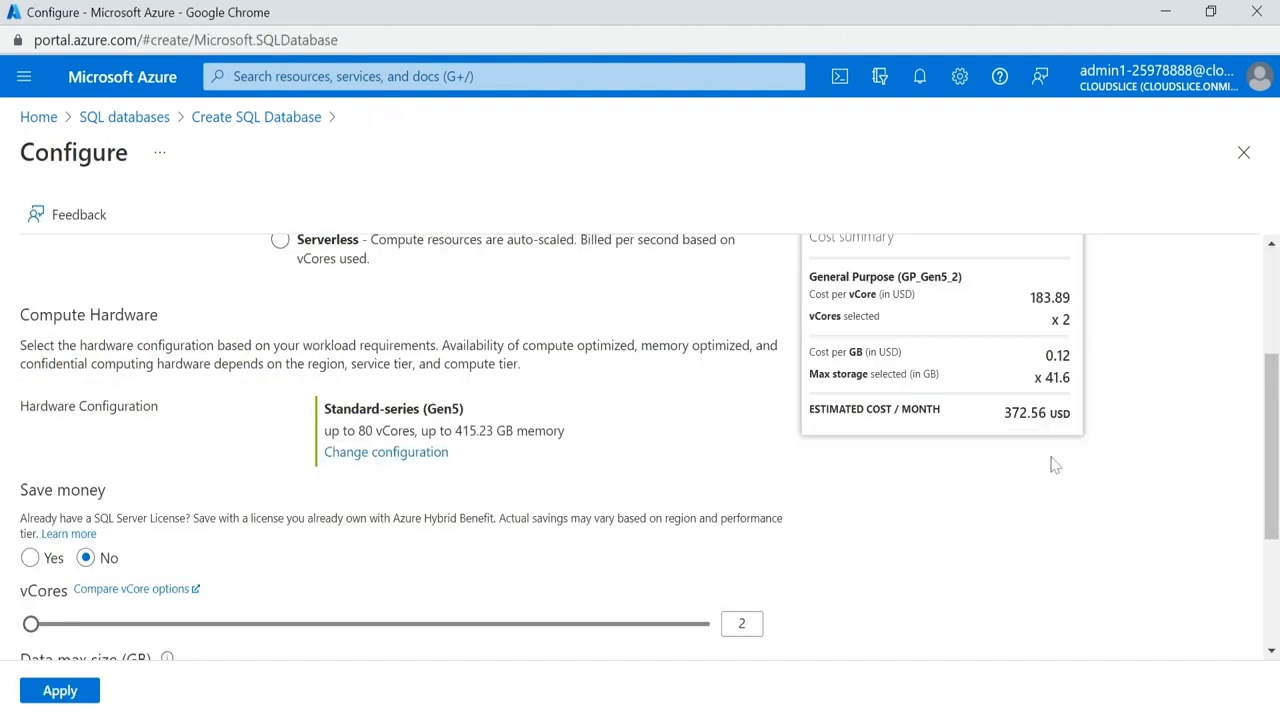
- Set the service tier to Standard under the DTU-based purchasing model and apply the configuration
drag(1273, 416, 1273, 300)
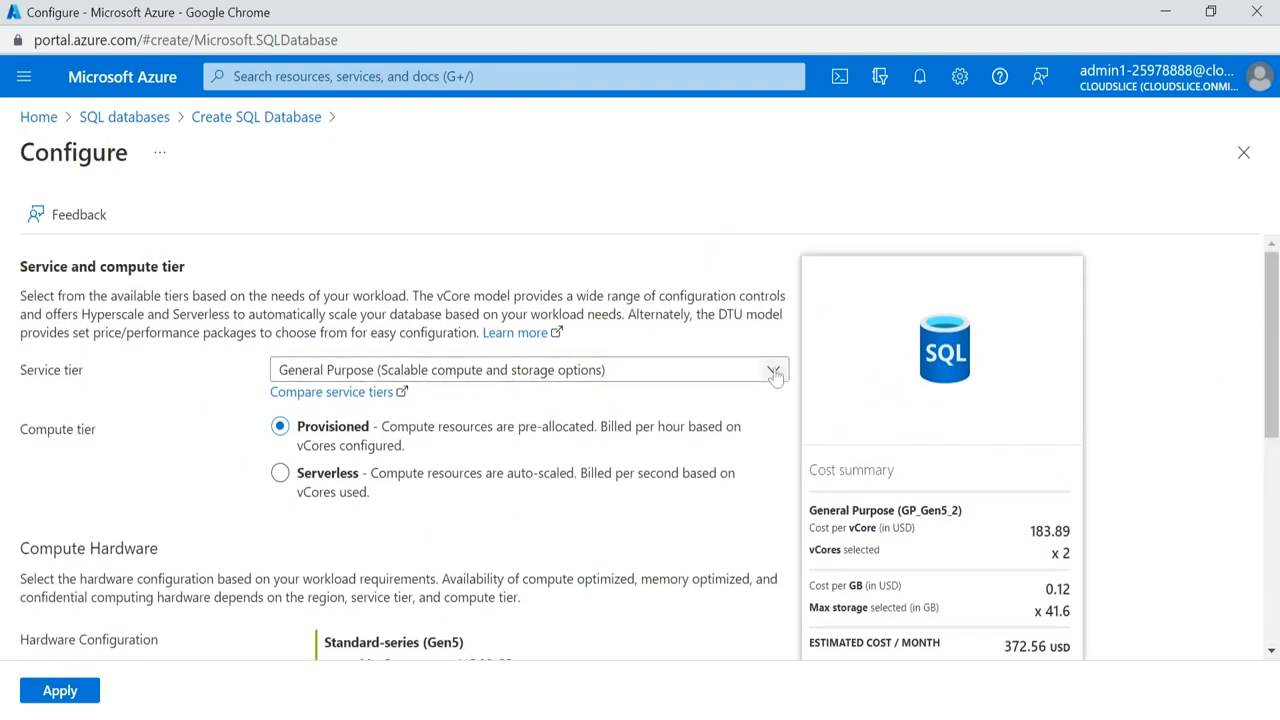
click(713, 372)
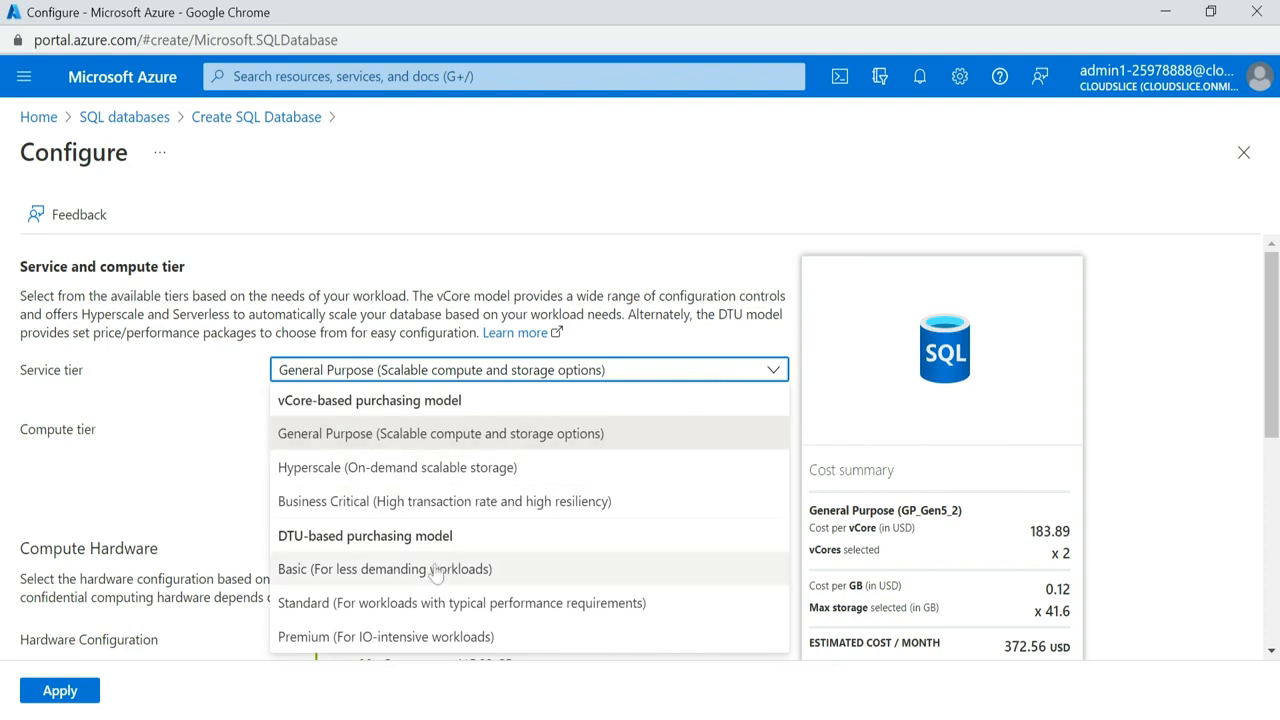
click(405, 605)
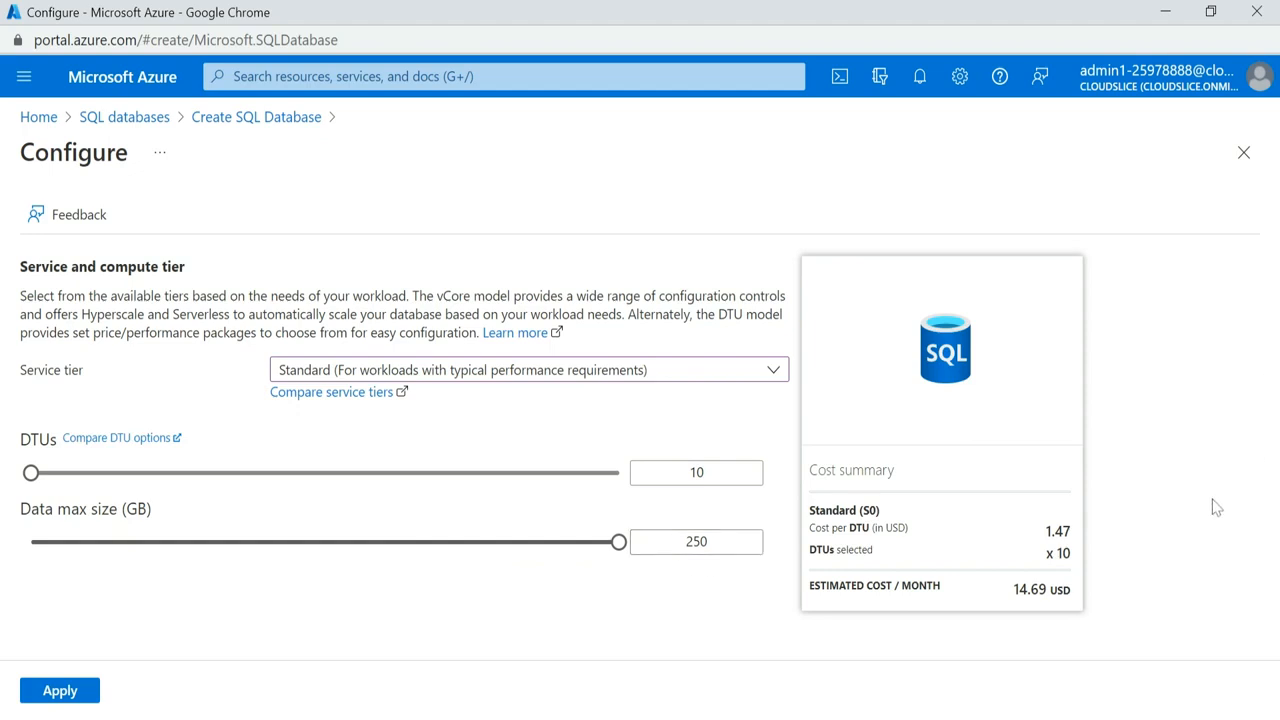
click(60, 691)
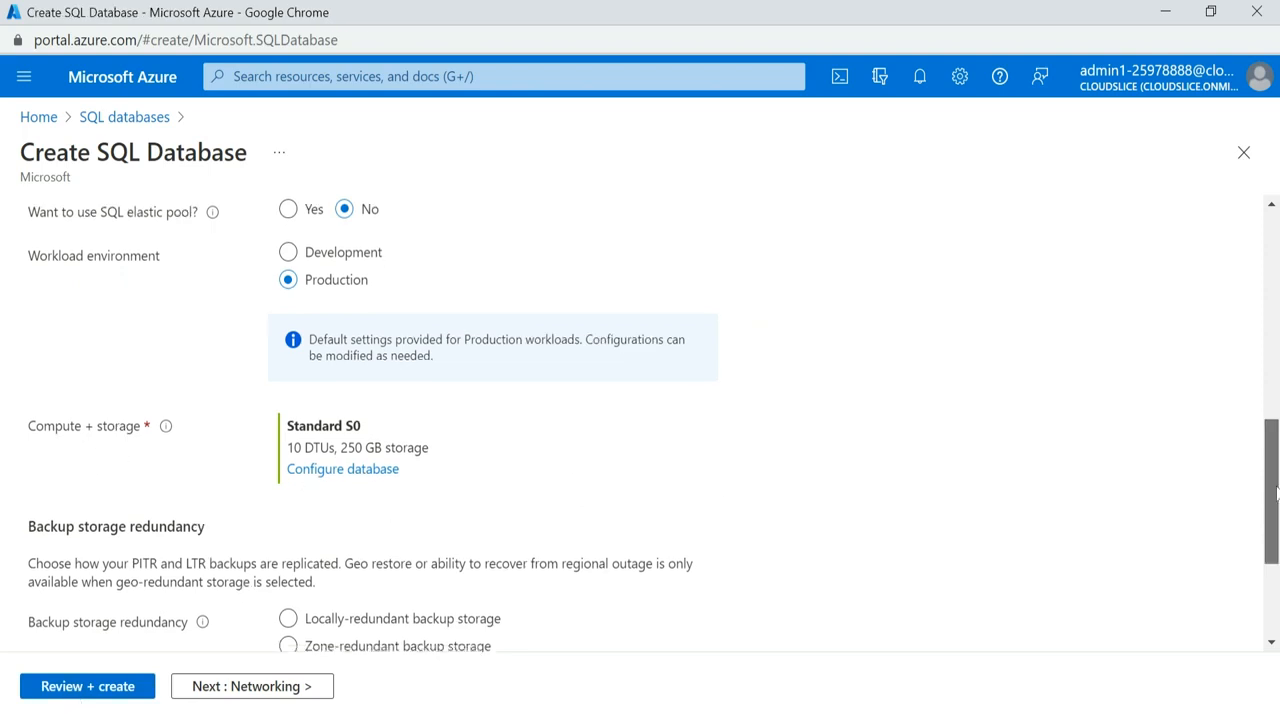
- Proceed to the database's networking settings and set the connectivity method to Public endpoint
scroll(1275, 480, down, 3)
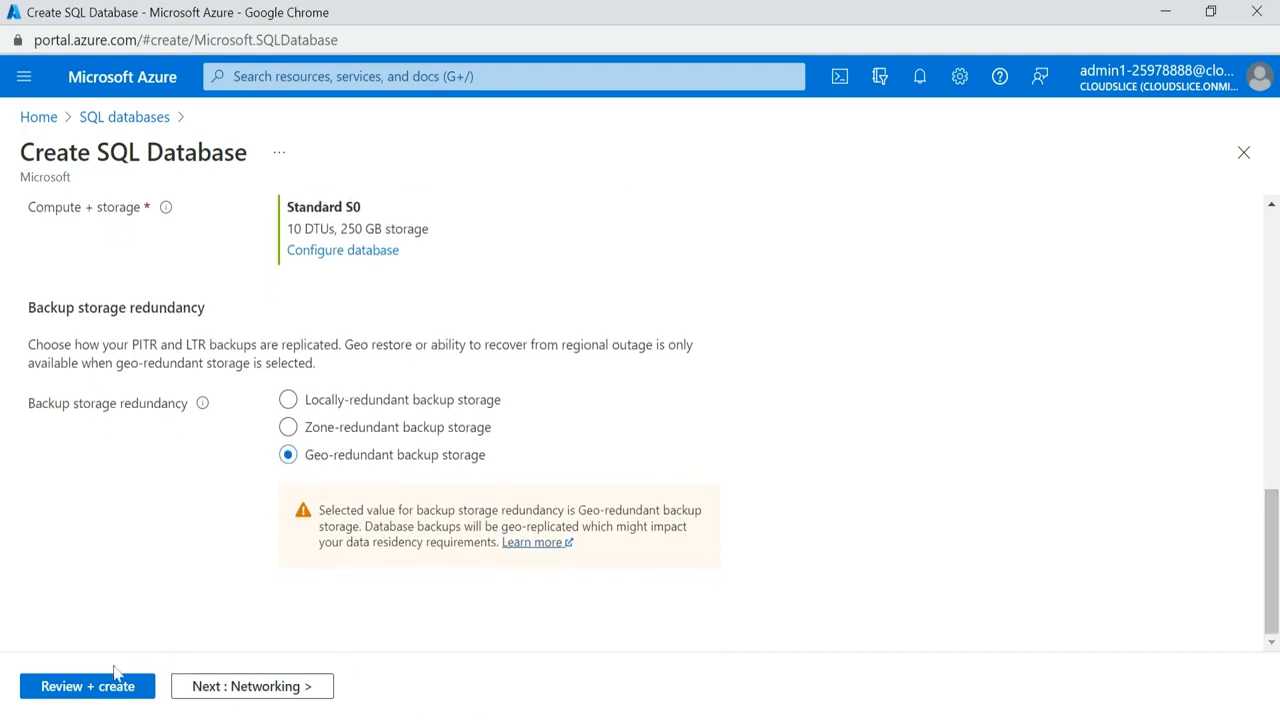
click(291, 686)
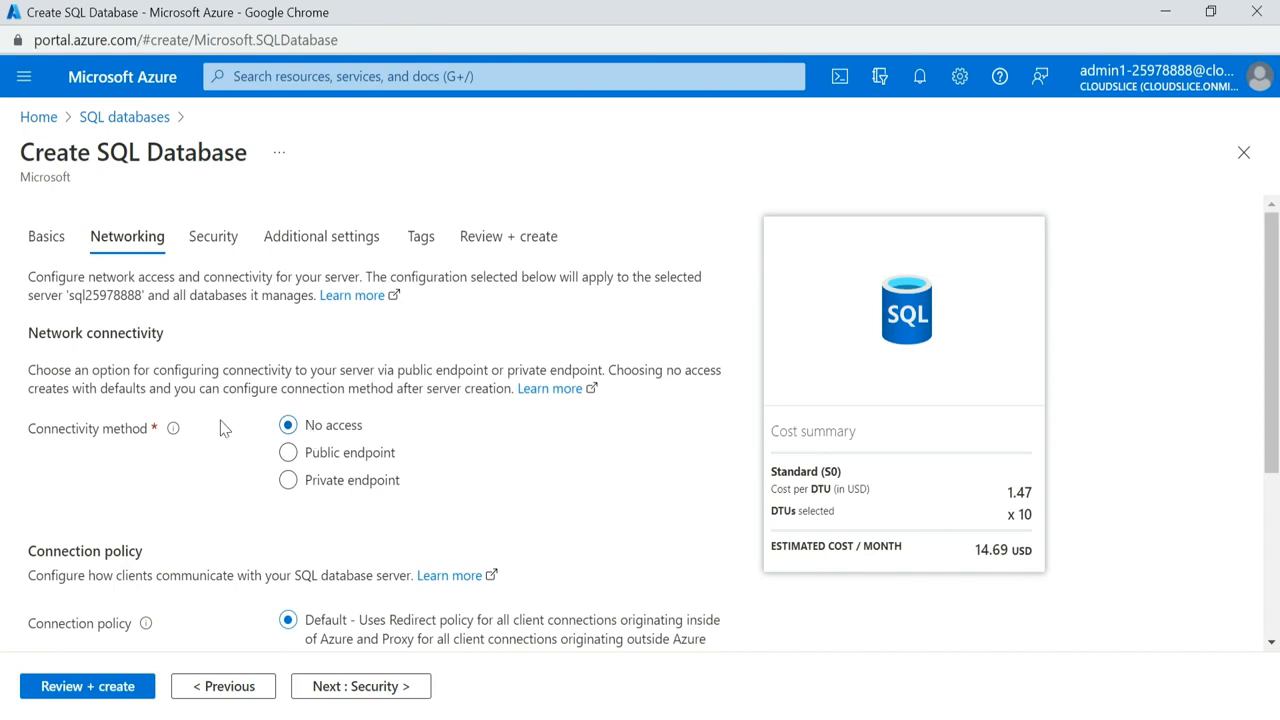
click(289, 453)
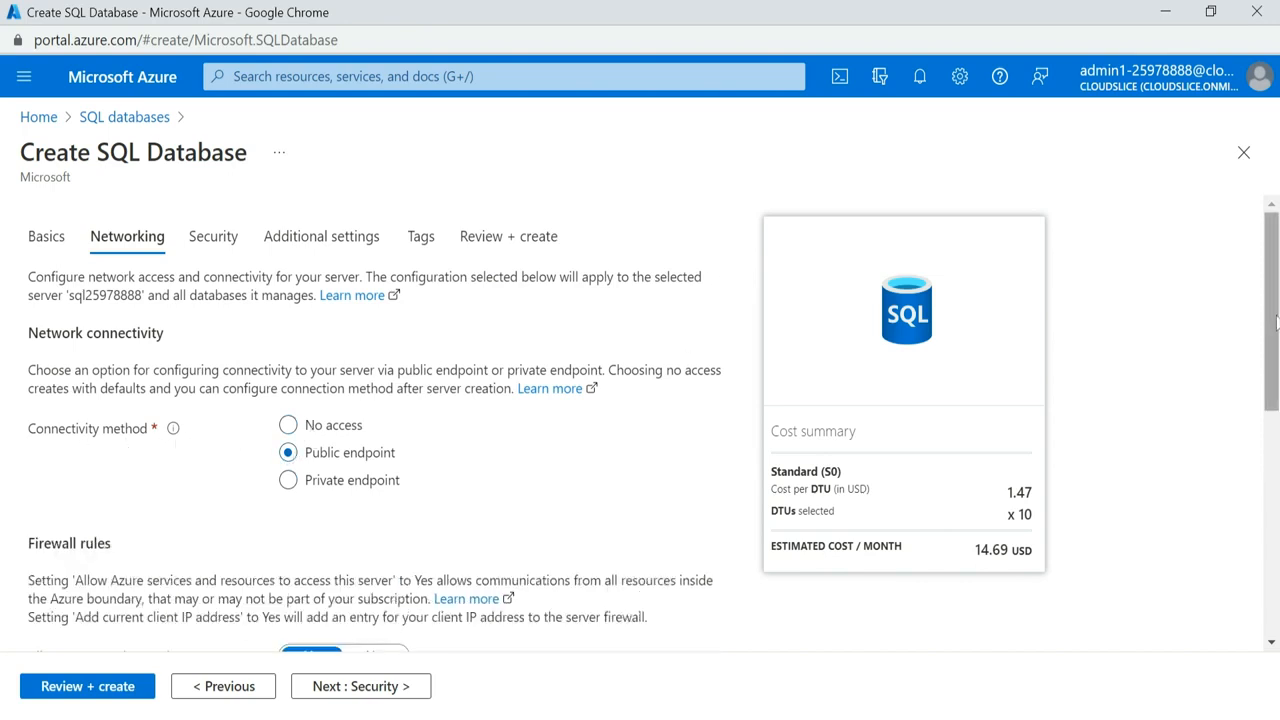
- Keep the default firewall, connection policy and security settings and advance to the database's additional settings
drag(1276, 323, 1276, 401)
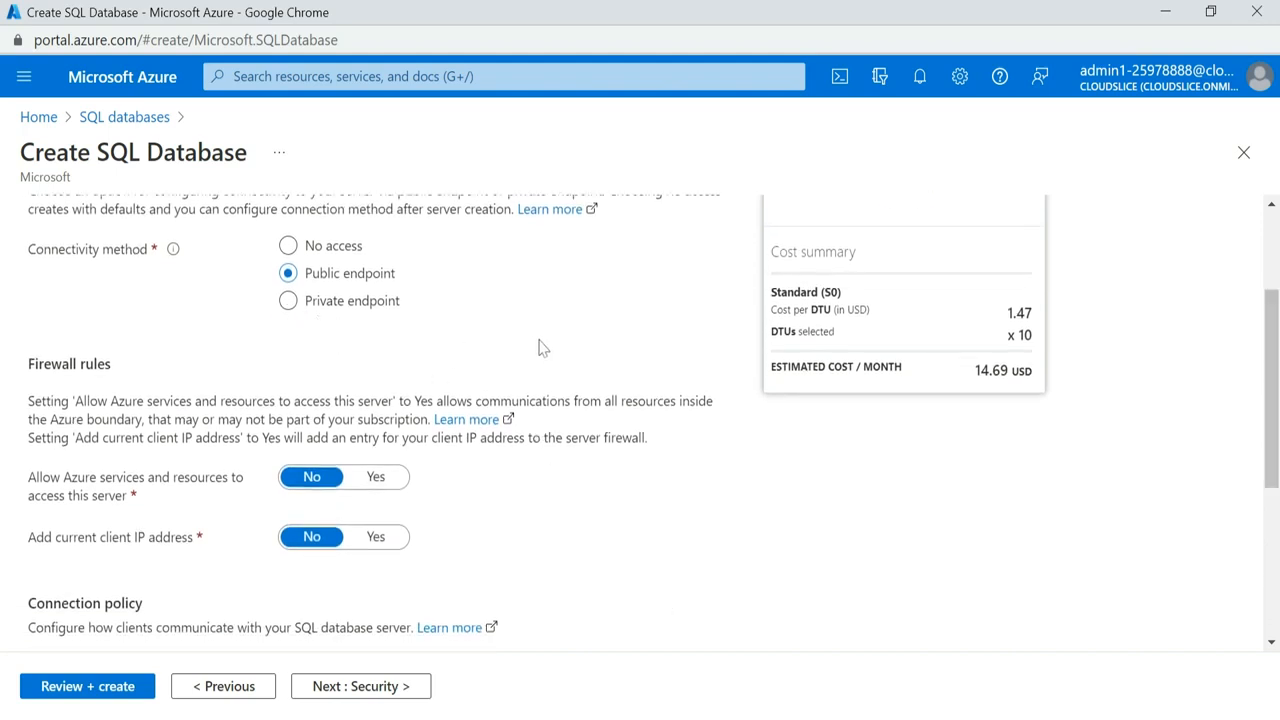
drag(1276, 358, 1275, 464)
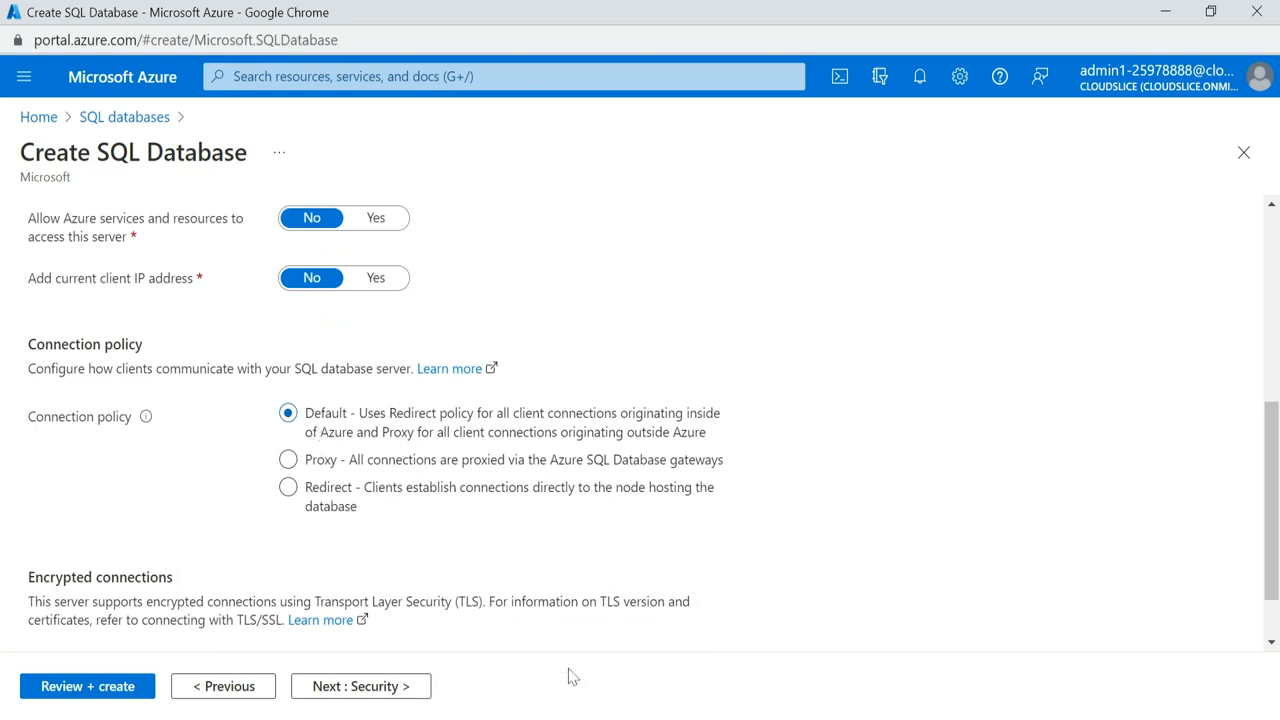
click(405, 692)
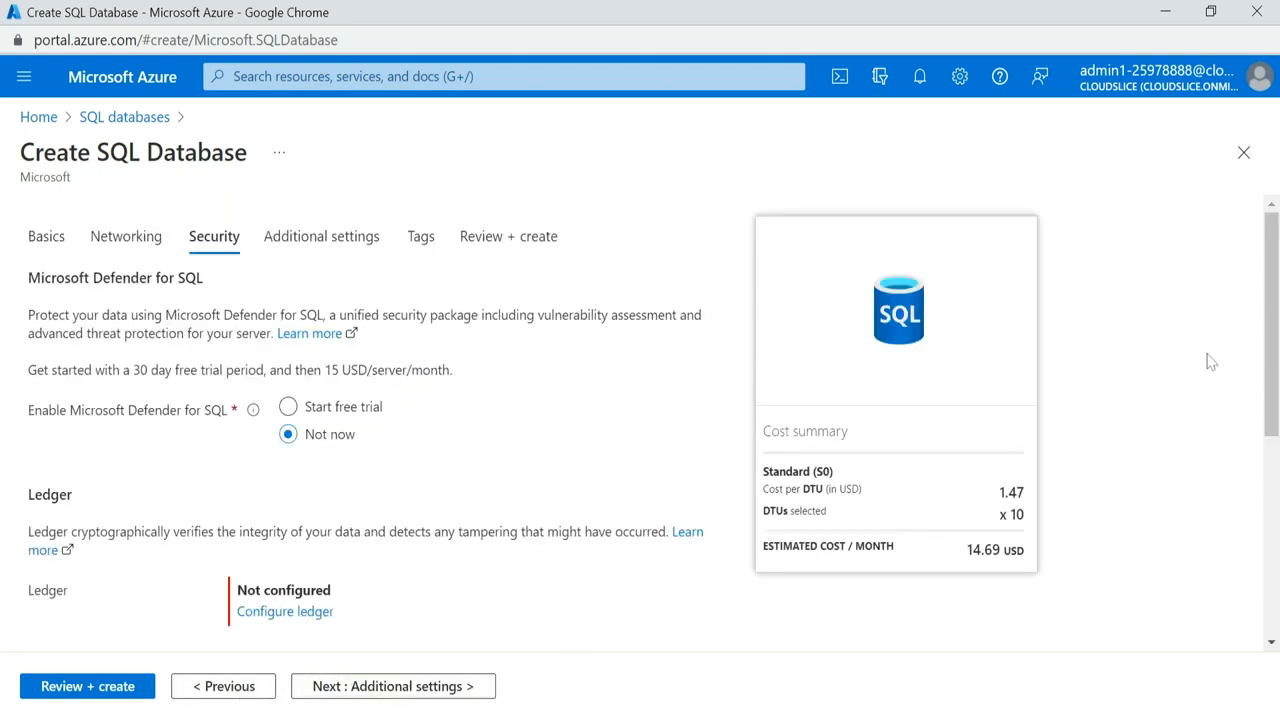
scroll(1270, 330, down, 1)
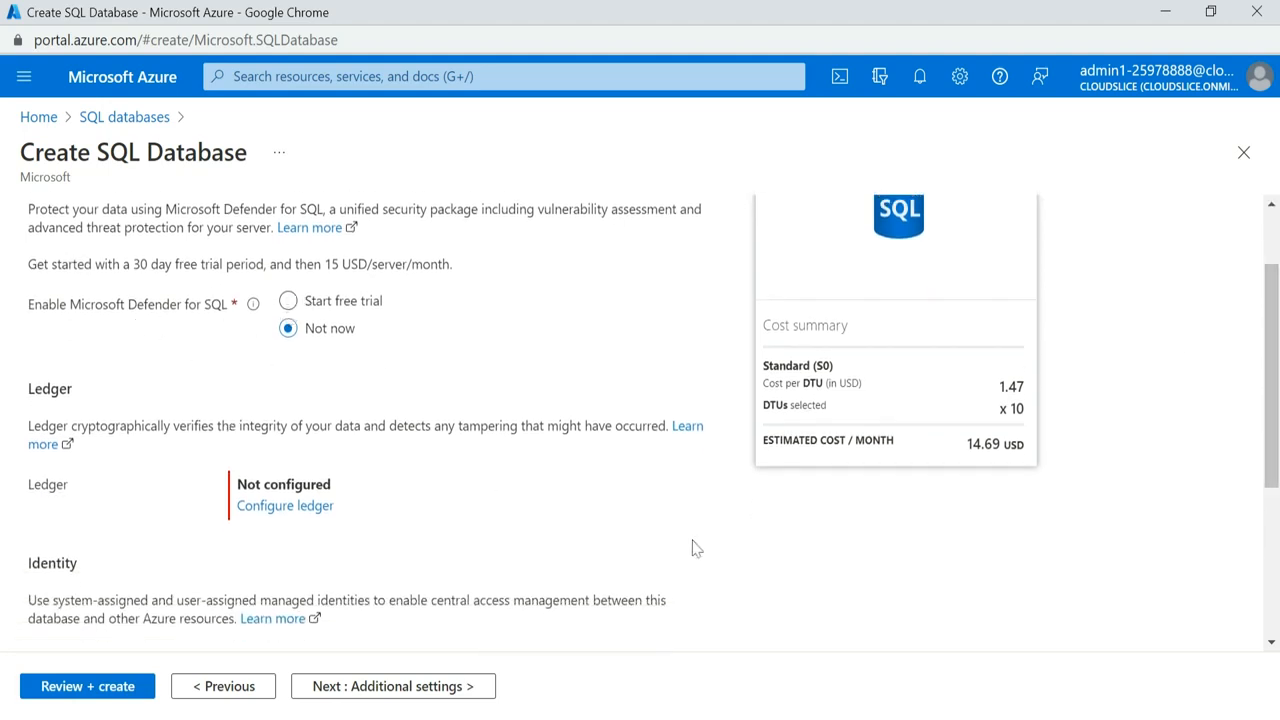
scroll(1272, 380, down, 3)
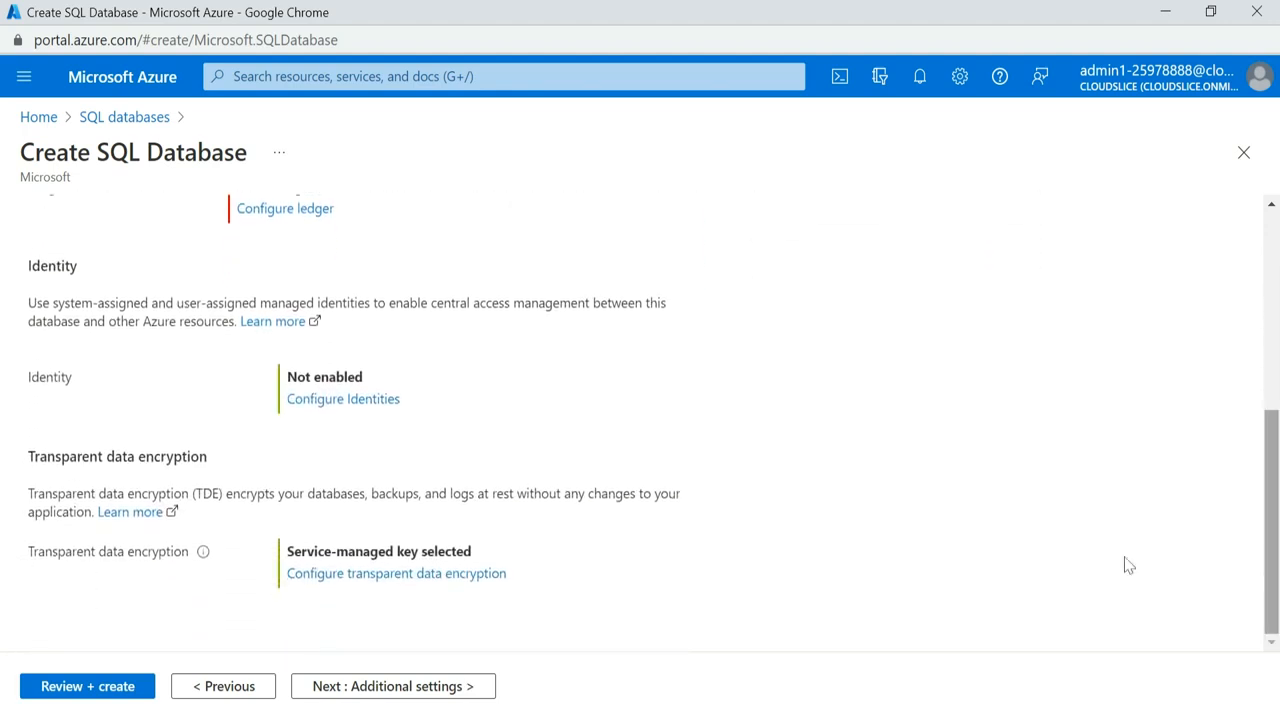
click(415, 690)
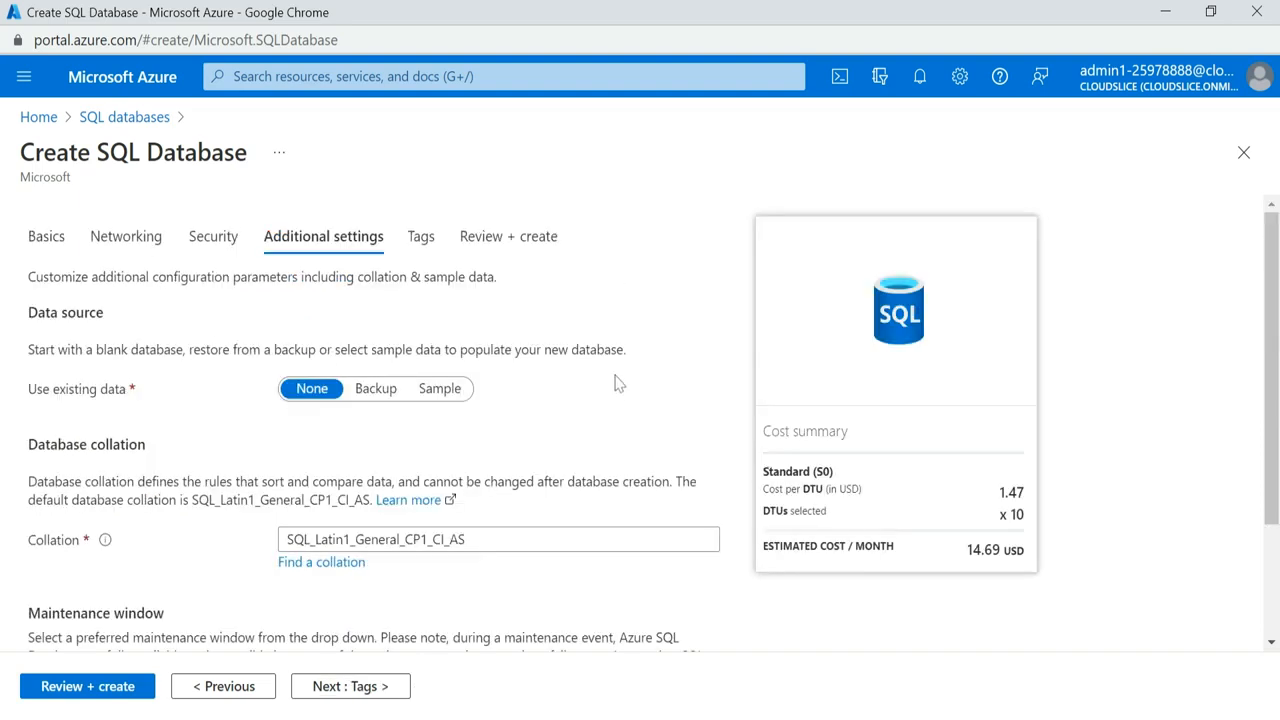
- Keep the default data source, collation and maintenance window, review the configuration summary and create the database
drag(1274, 228, 1274, 336)
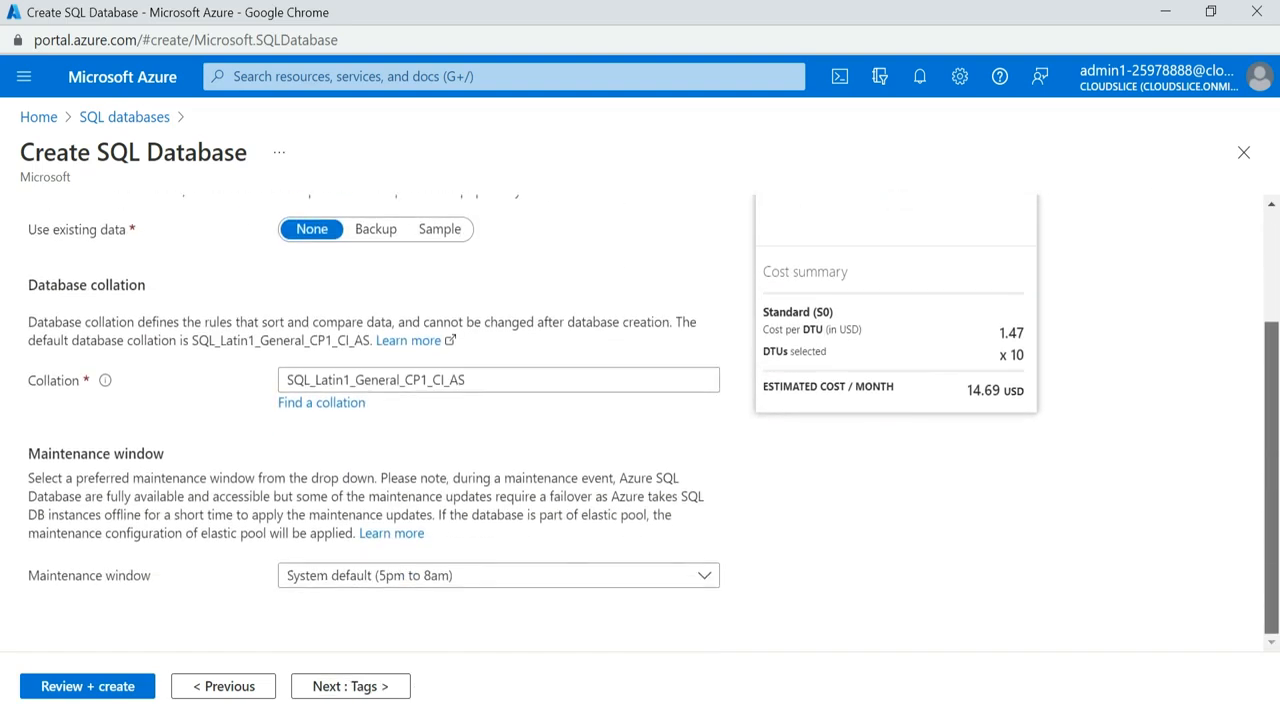
click(84, 689)
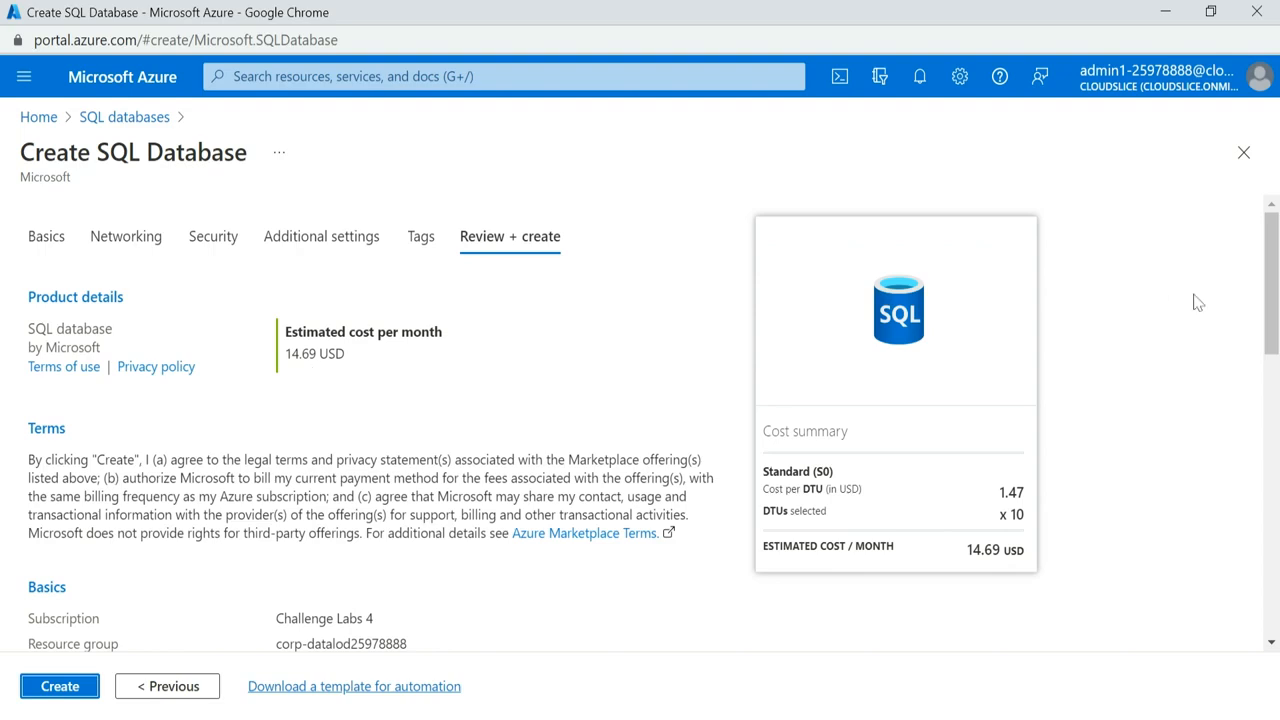
drag(1265, 283, 1265, 560)
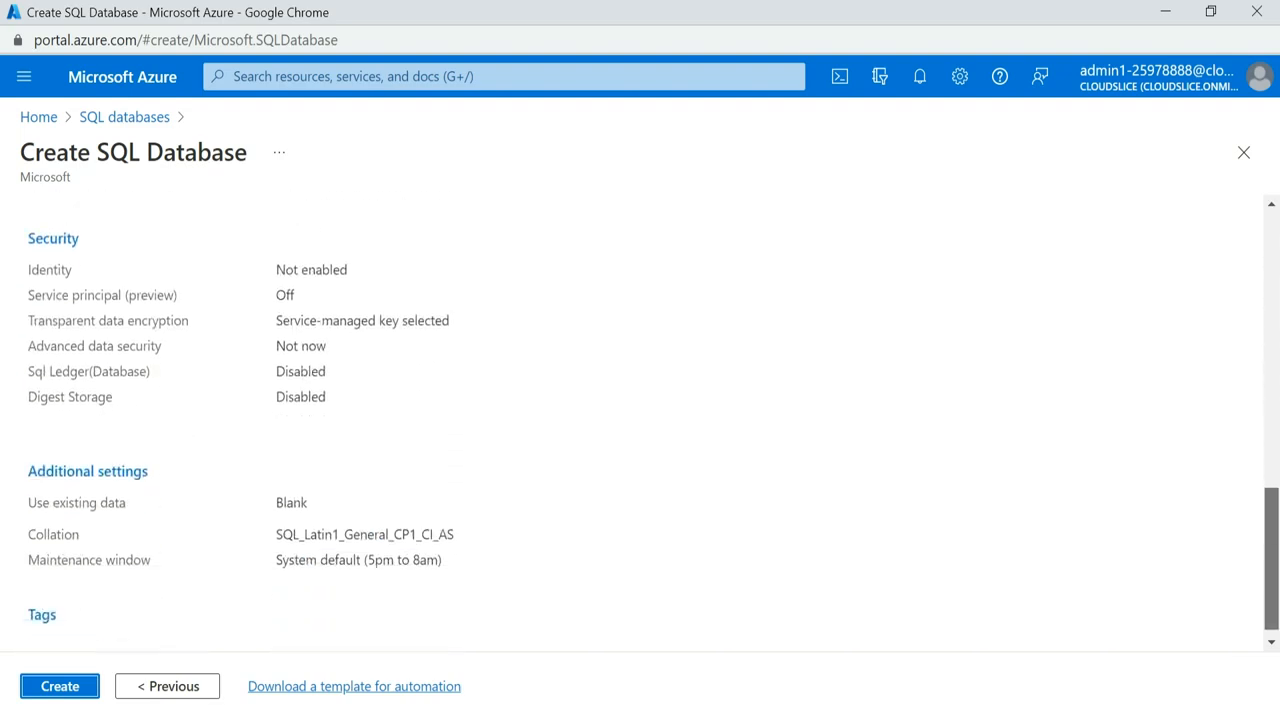
click(60, 686)
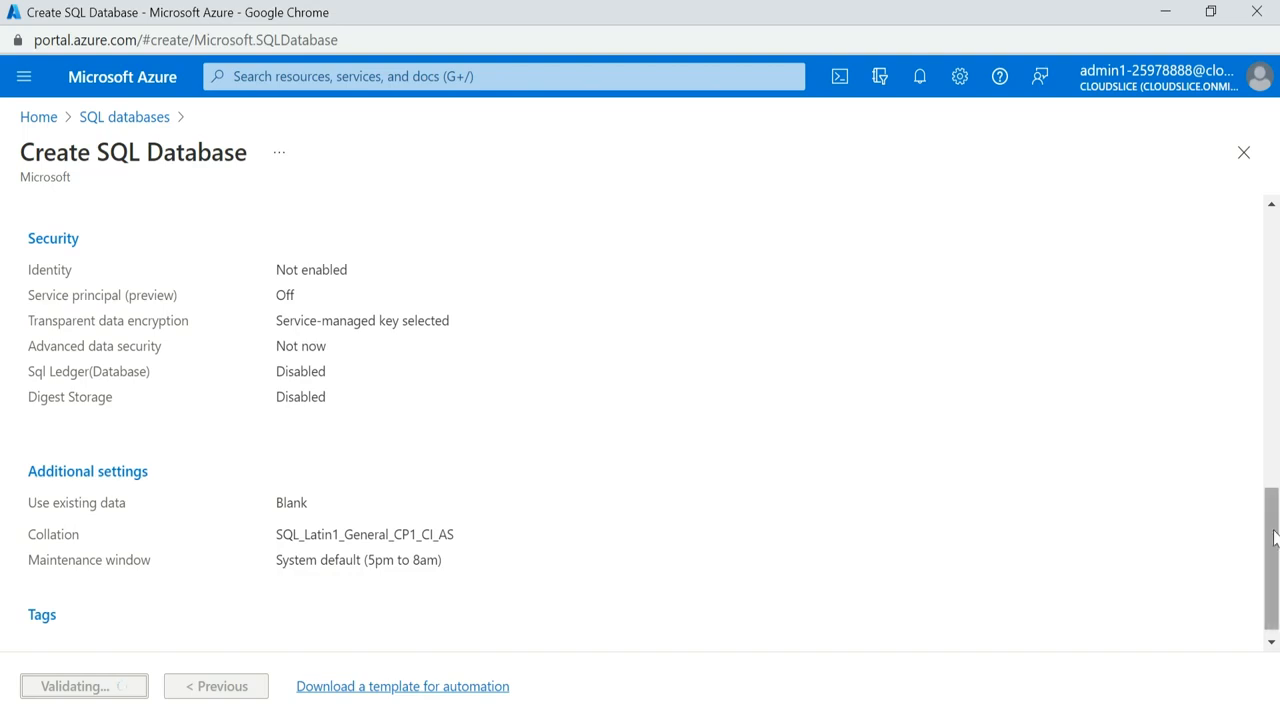
drag(1273, 537, 1273, 262)
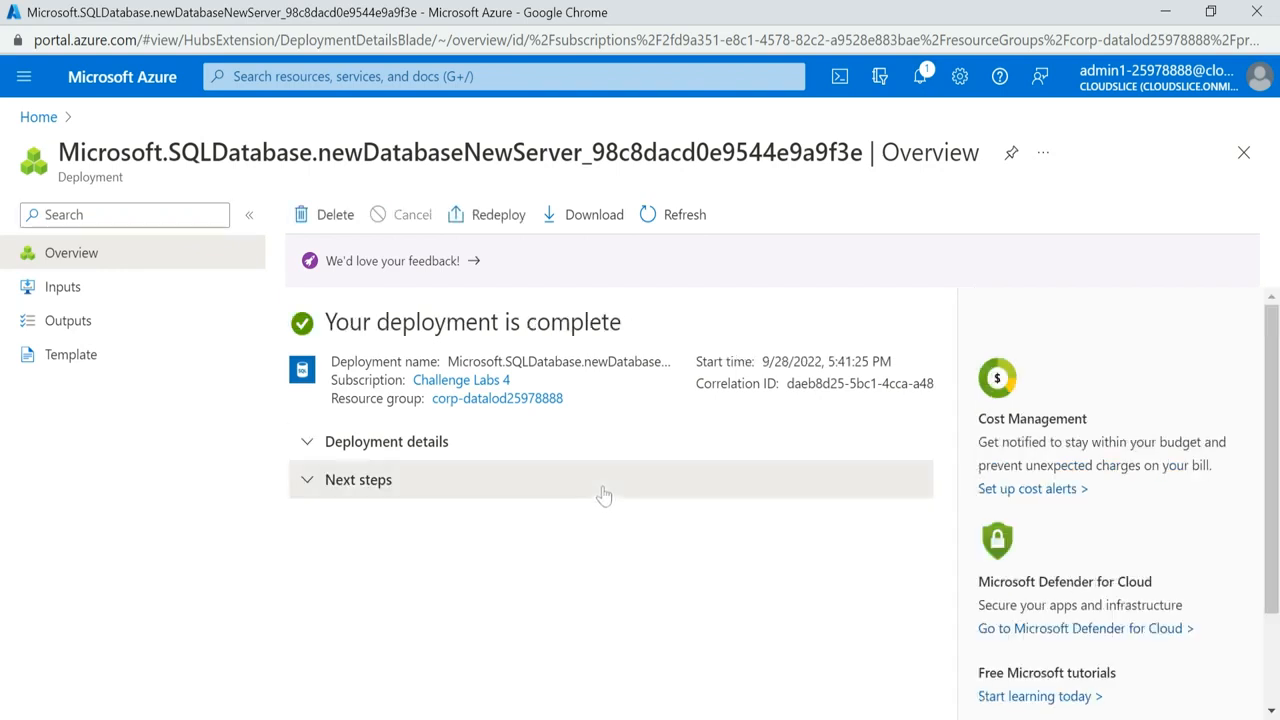
- Go to the deployed database resource and open its query editor
click(600, 494)
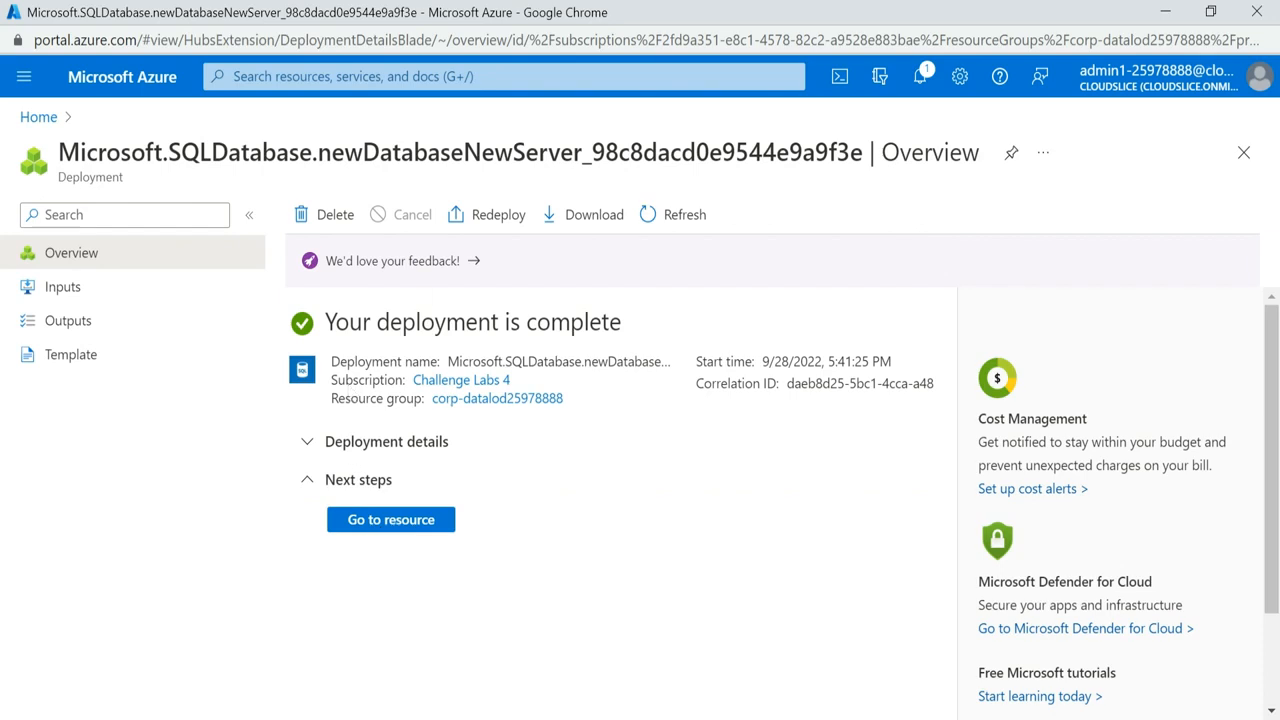
click(392, 530)
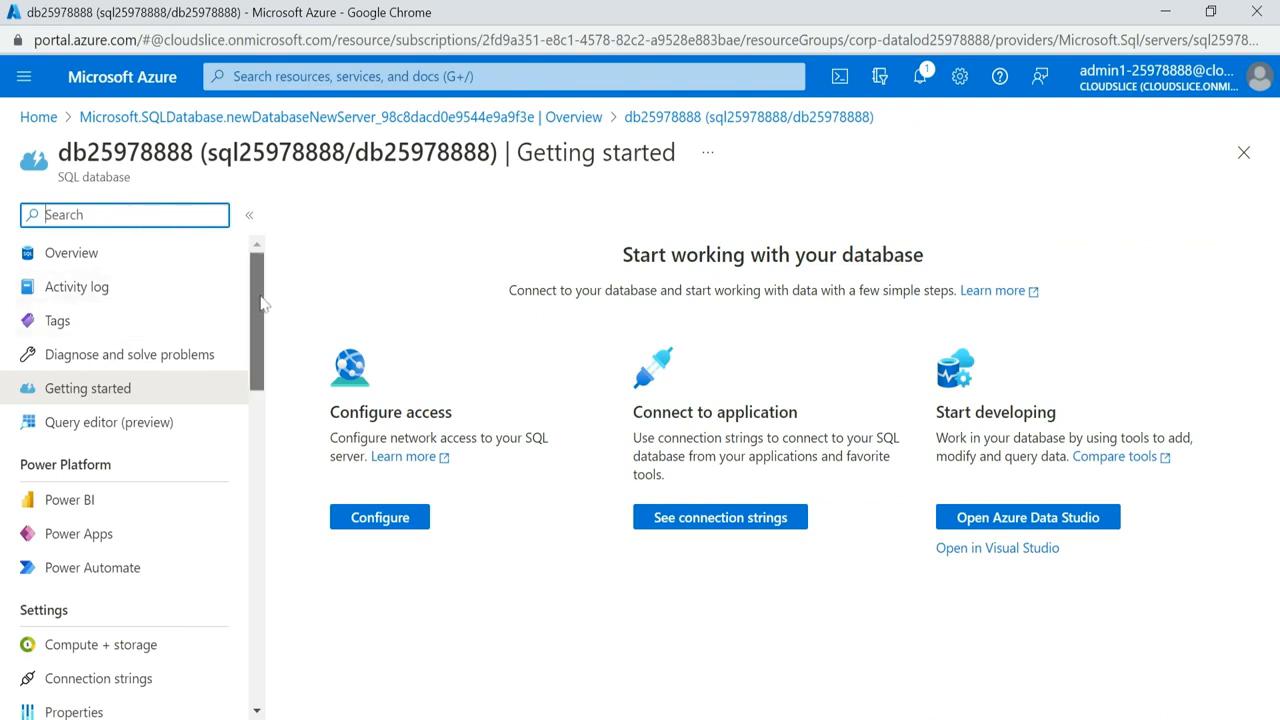
drag(265, 304, 252, 280)
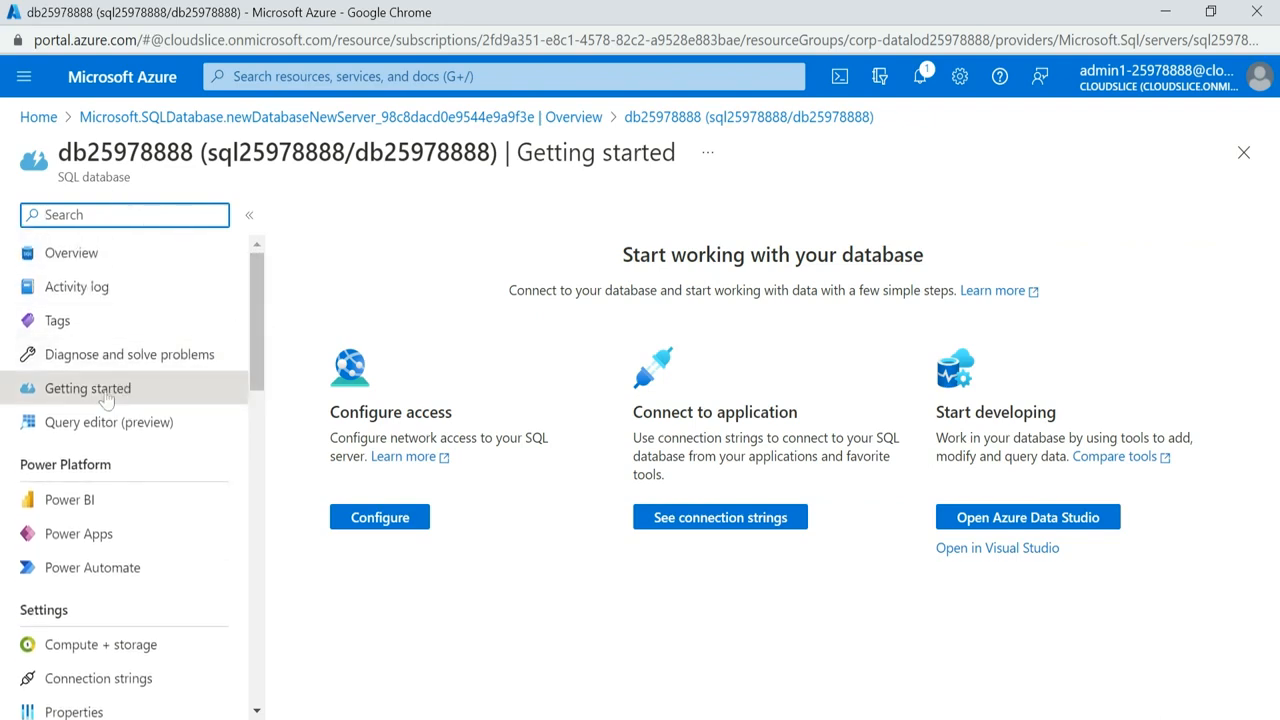
click(87, 425)
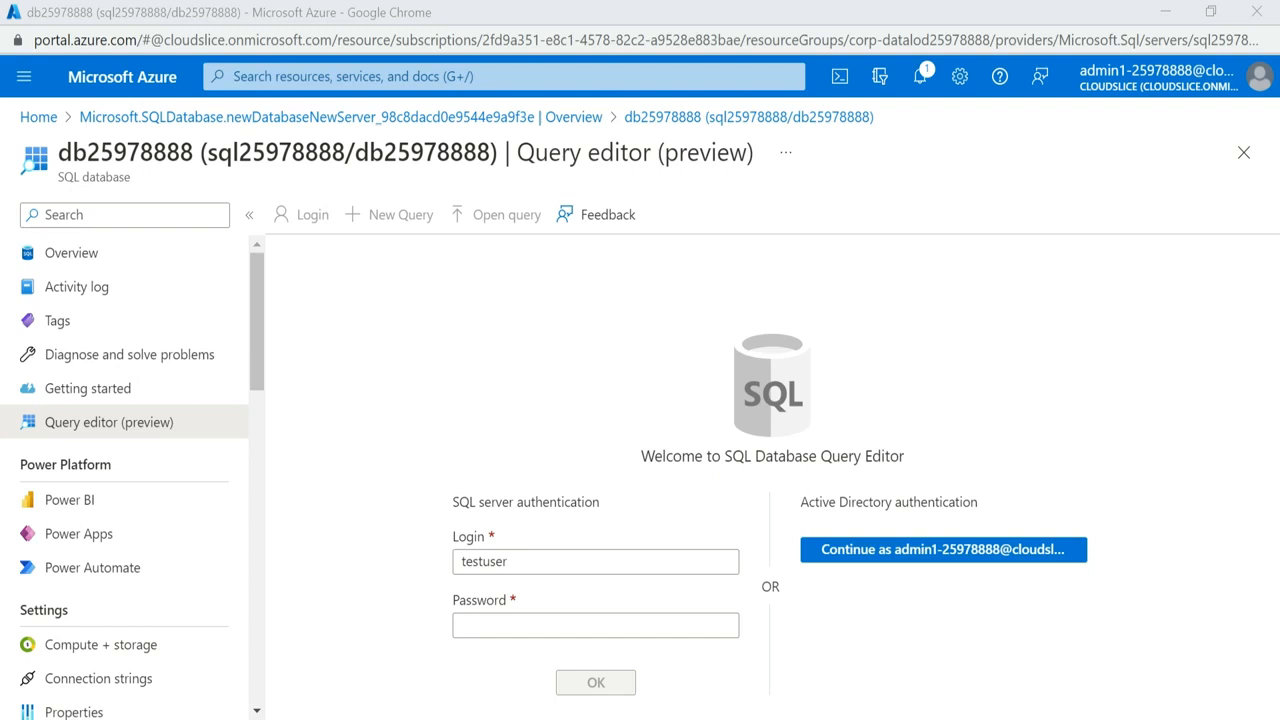
- Try to log in as testuser with SQL server authentication, entering the account password, and read the response
click(560, 624)
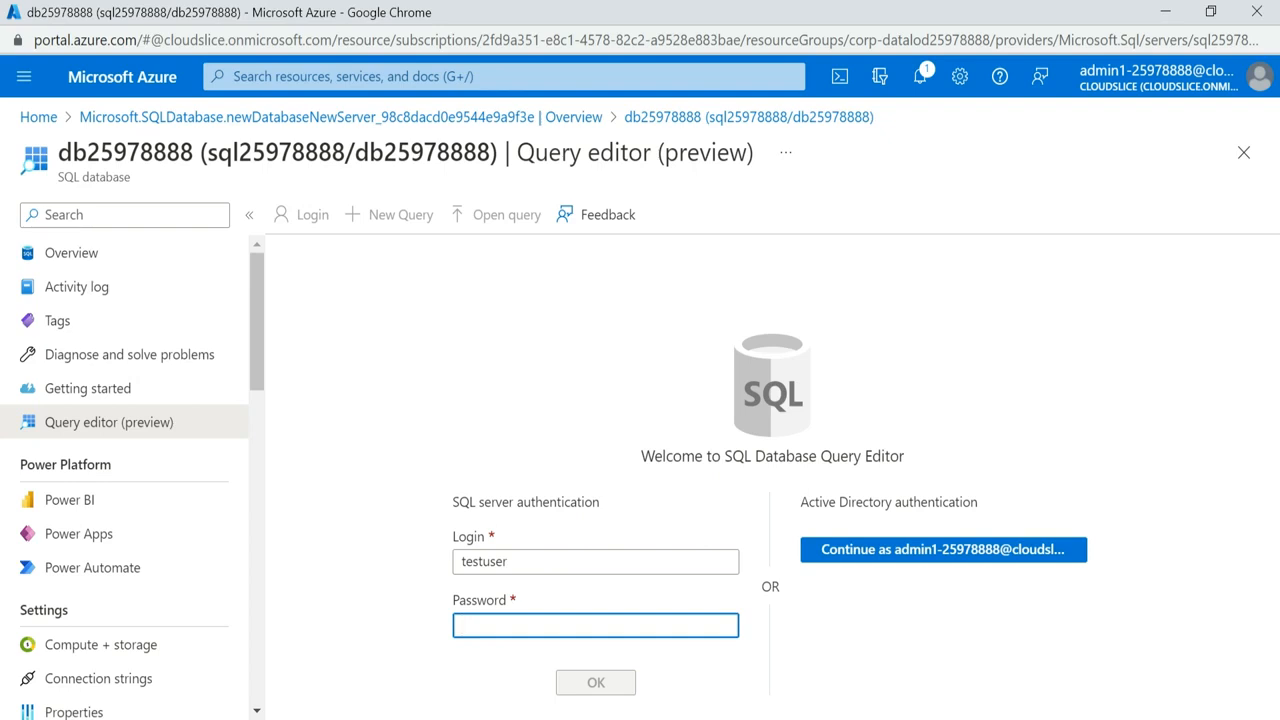
key(ctrl+v)
click(598, 683)
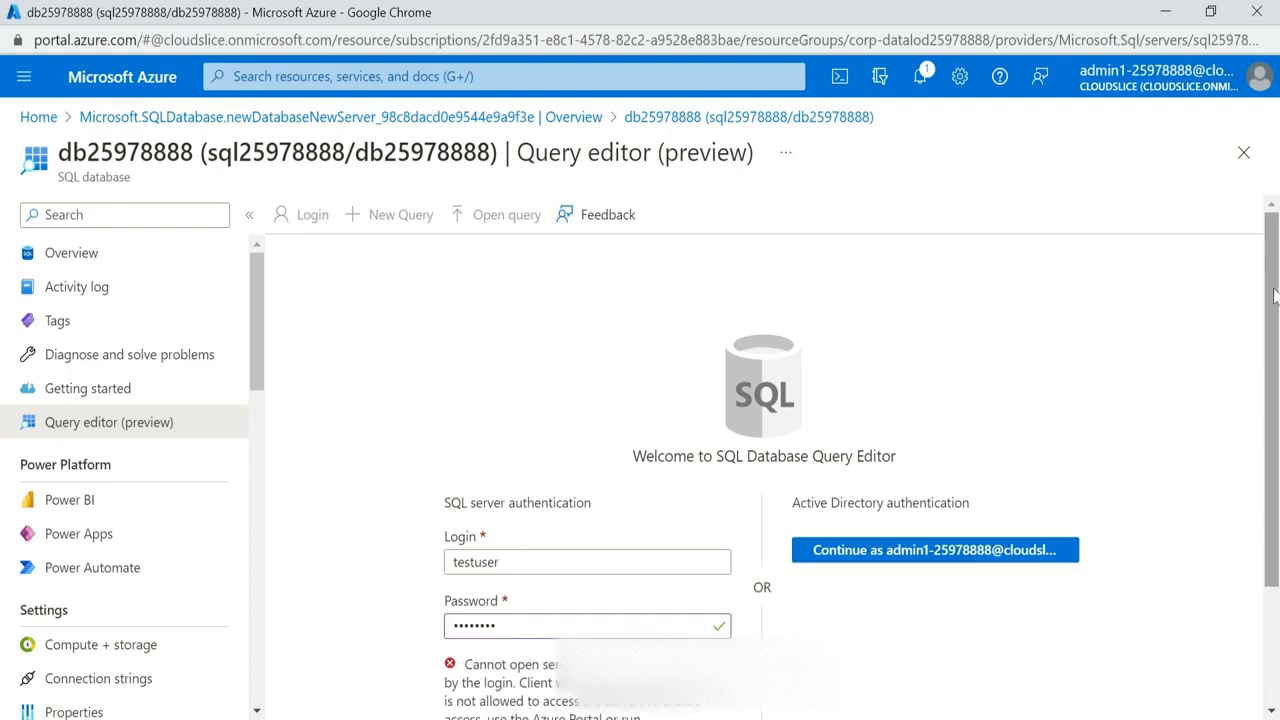
drag(1274, 295, 1275, 415)
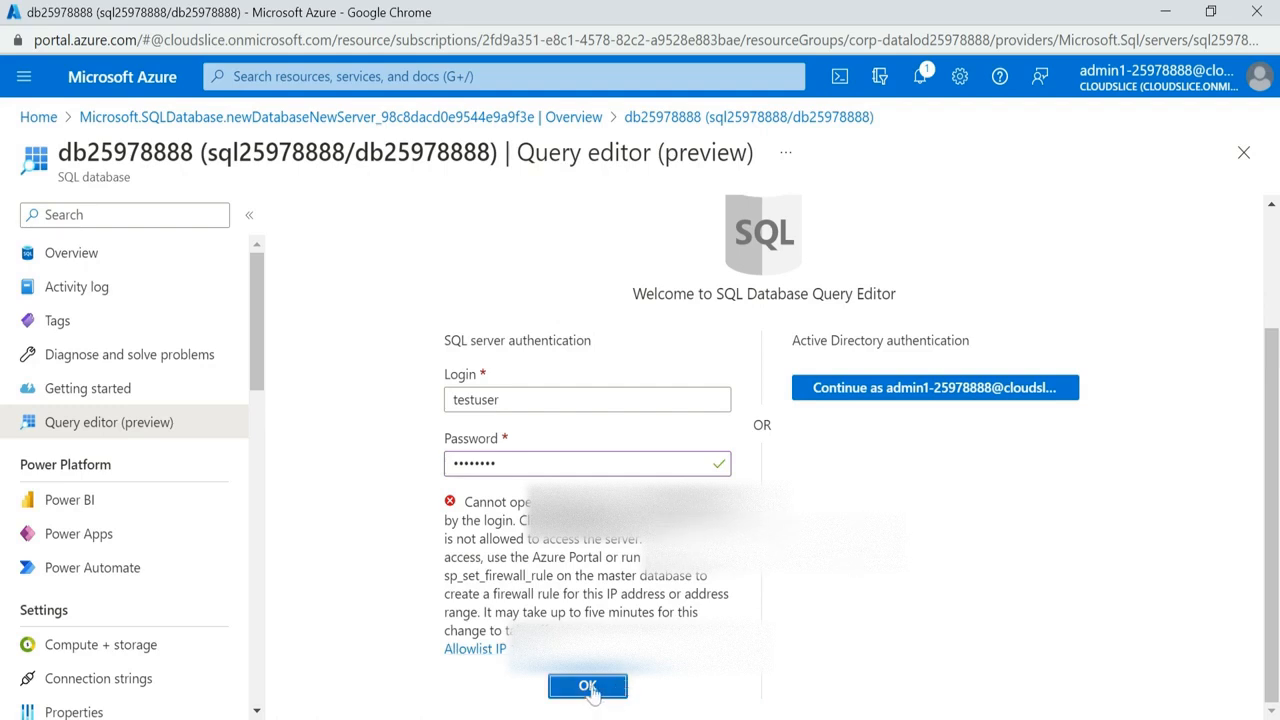
- Add the client IP address to the server's firewall allowlist and log in to the query editor again
click(475, 649)
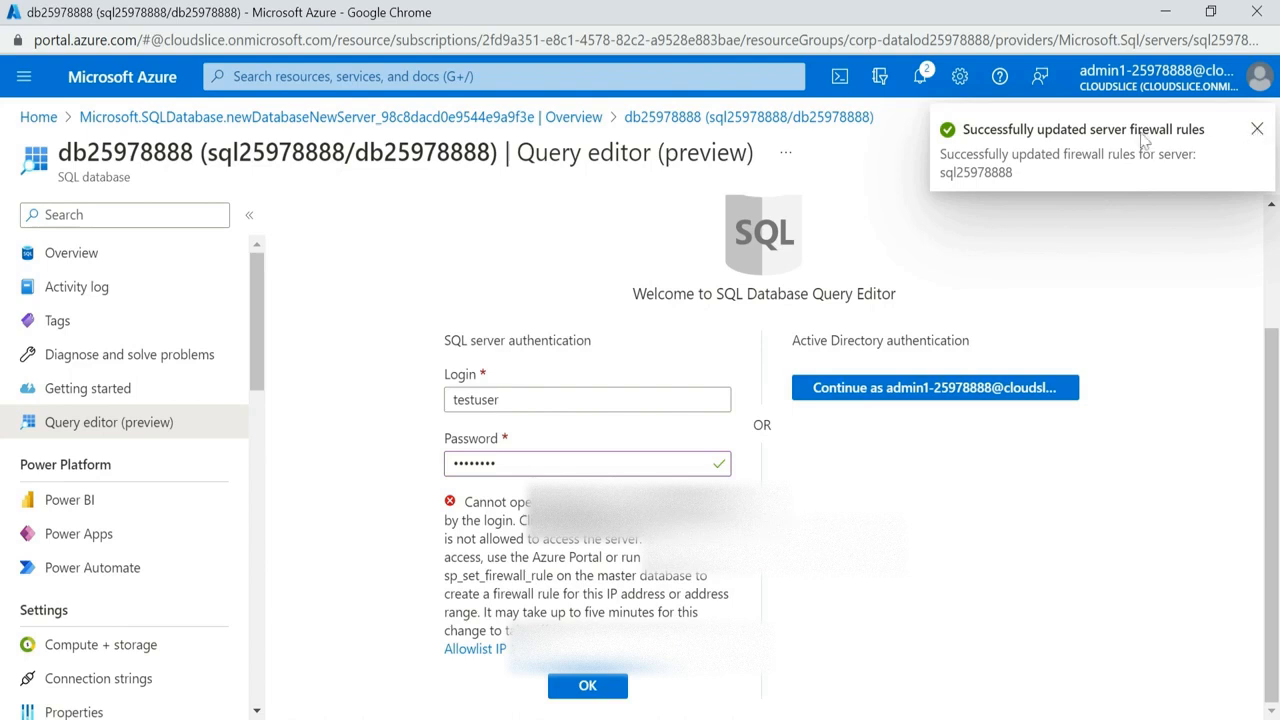
click(1257, 129)
click(591, 686)
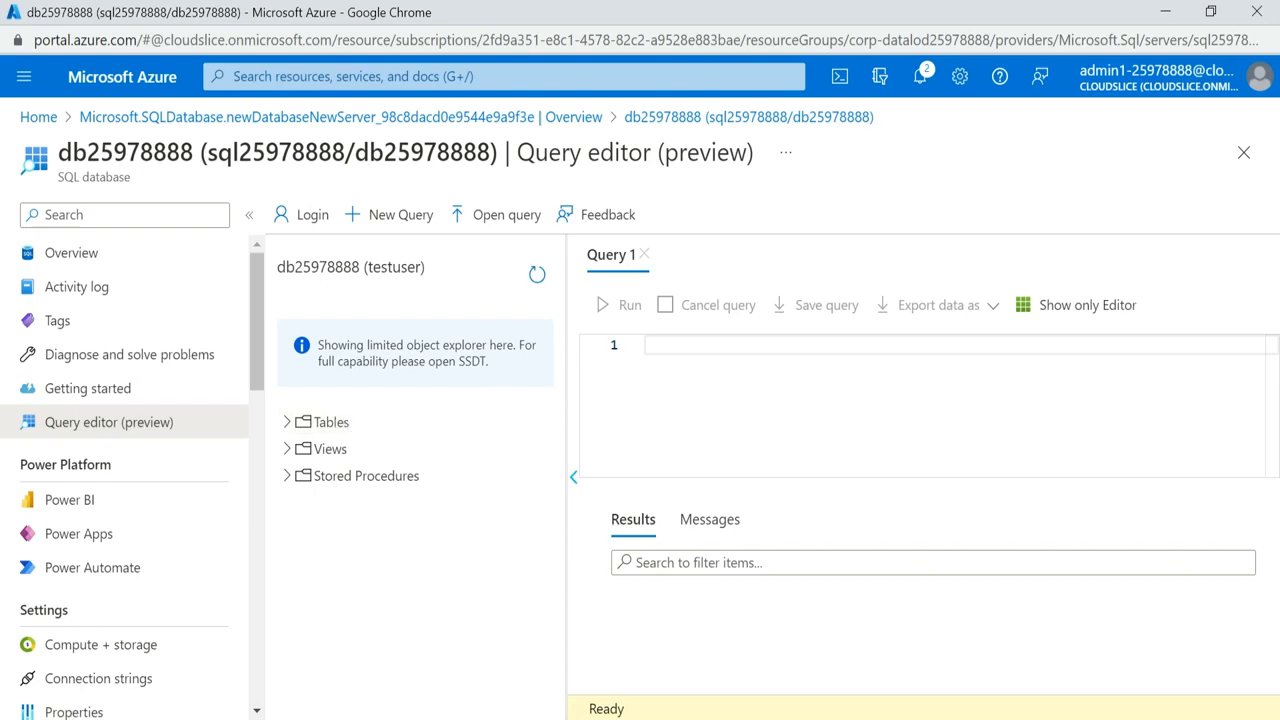
- Enter and run a CREATE USER statement that creates user1 with a password
click(645, 345)
key(ctrl+v)
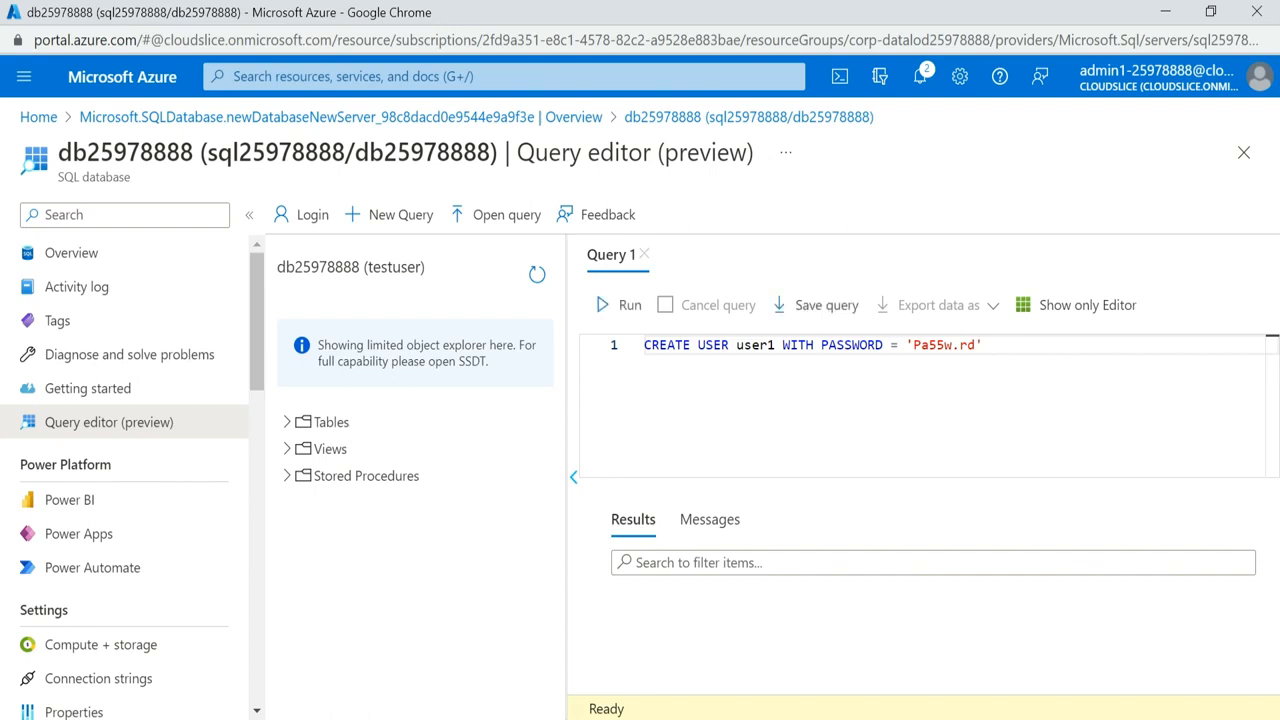
click(620, 305)
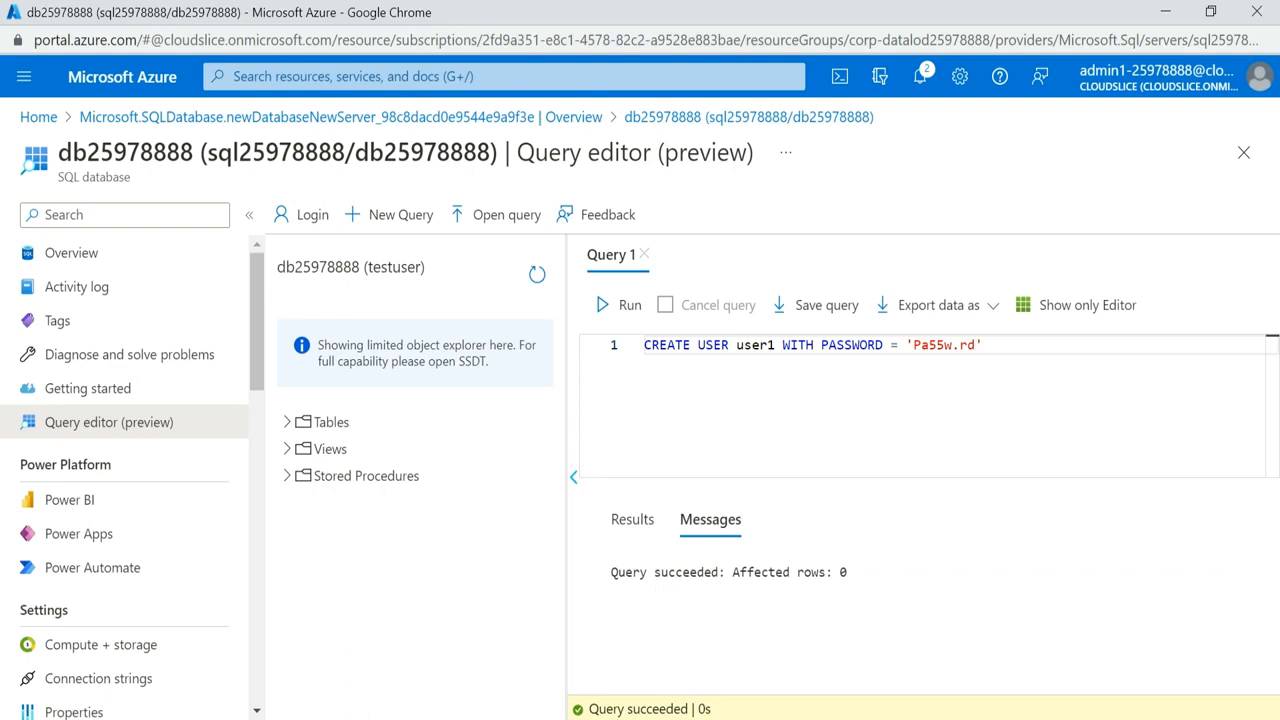
- Add the statement "ALTER ROLE db_datareader ADD MEMBER user1" on line 3, run only that statement, and save the query
key(Return)
key(Return)
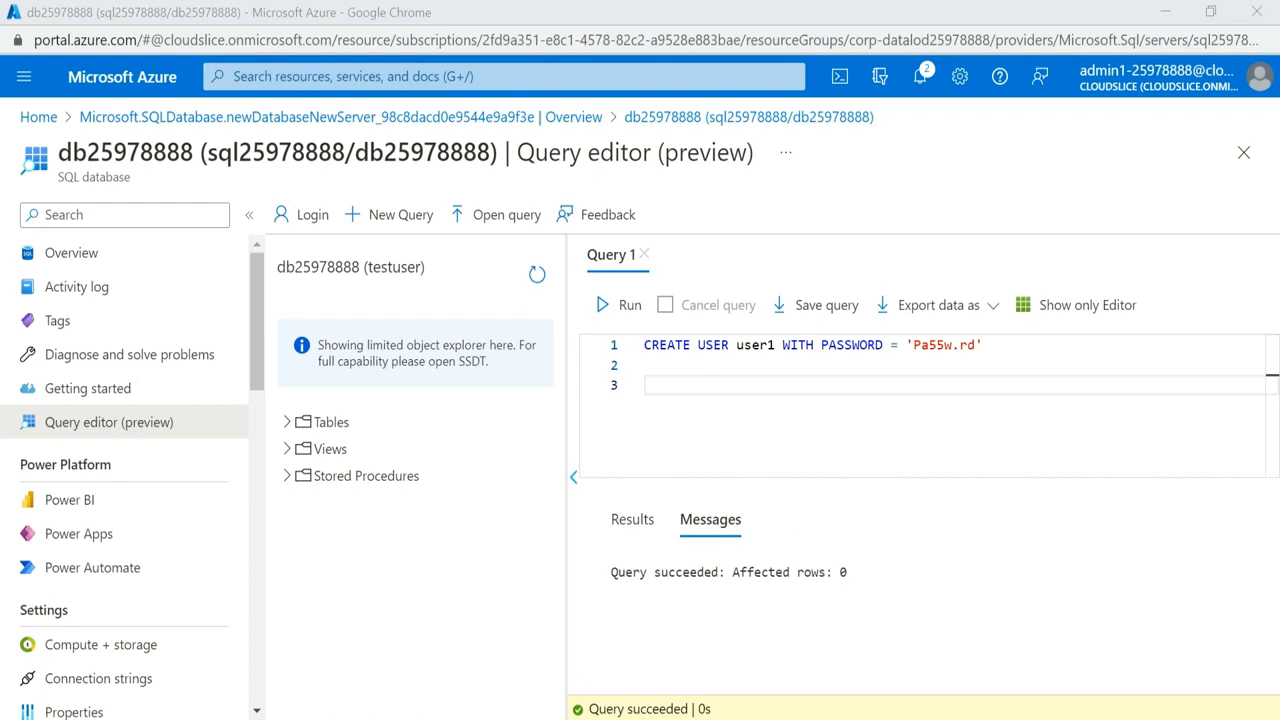
key(alt+Tab)
text(ALTER ROLE db_datareader ADD MEMBER user1)
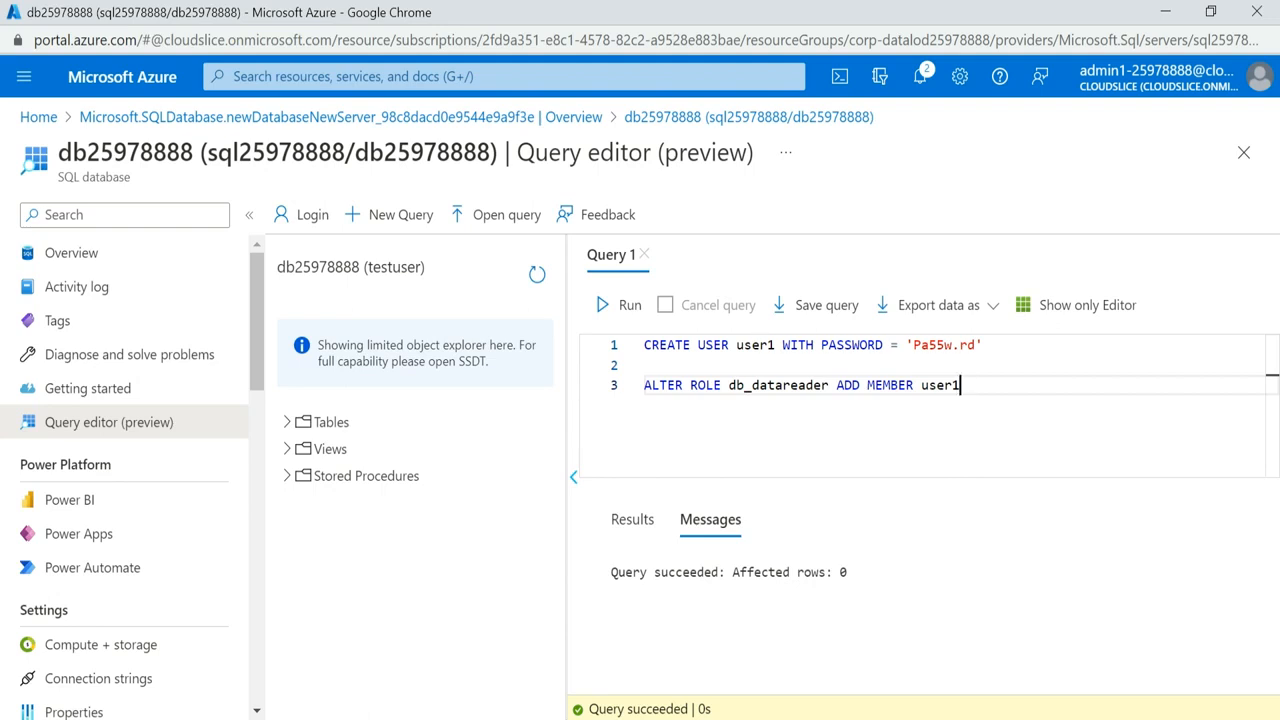
drag(962, 385, 640, 387)
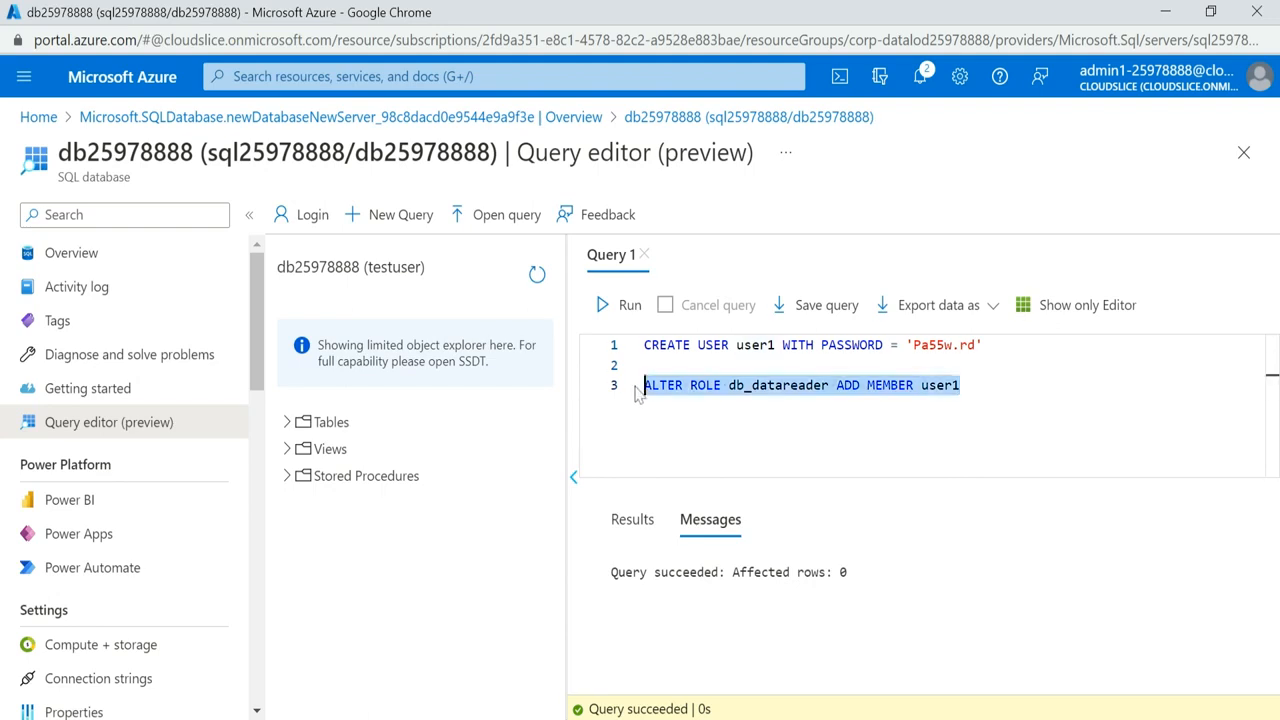
click(612, 307)
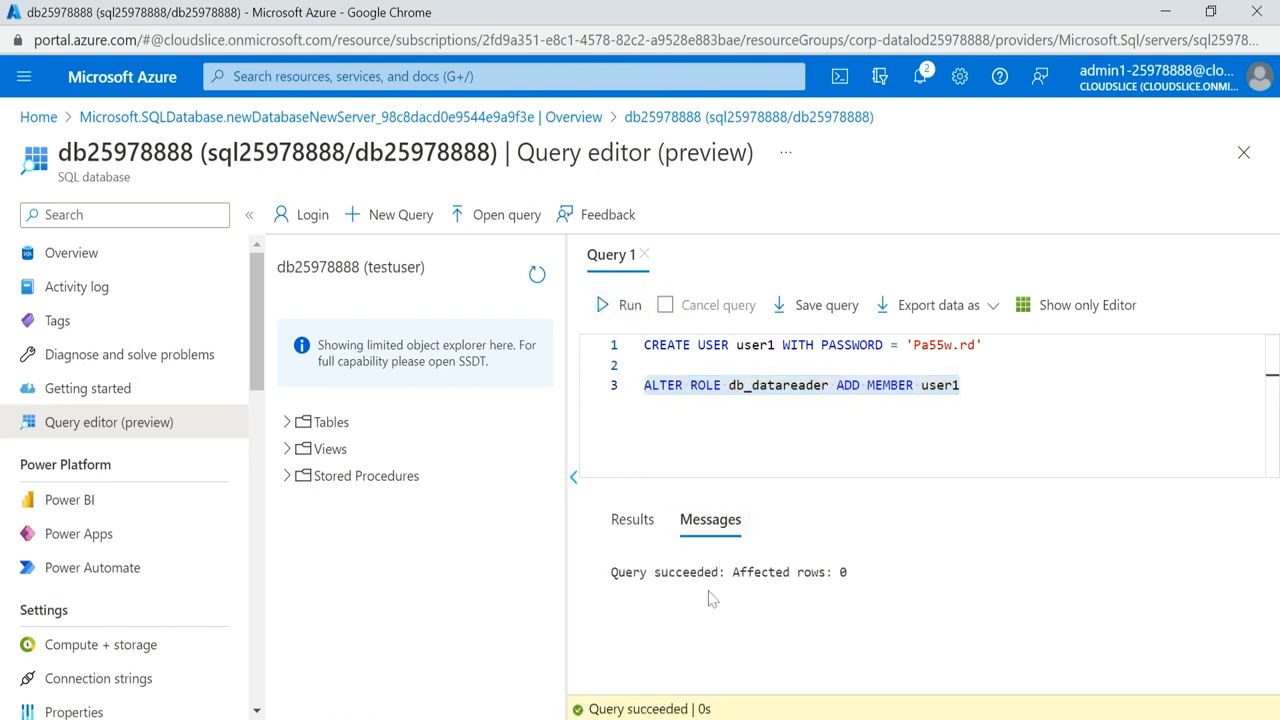
click(1000, 413)
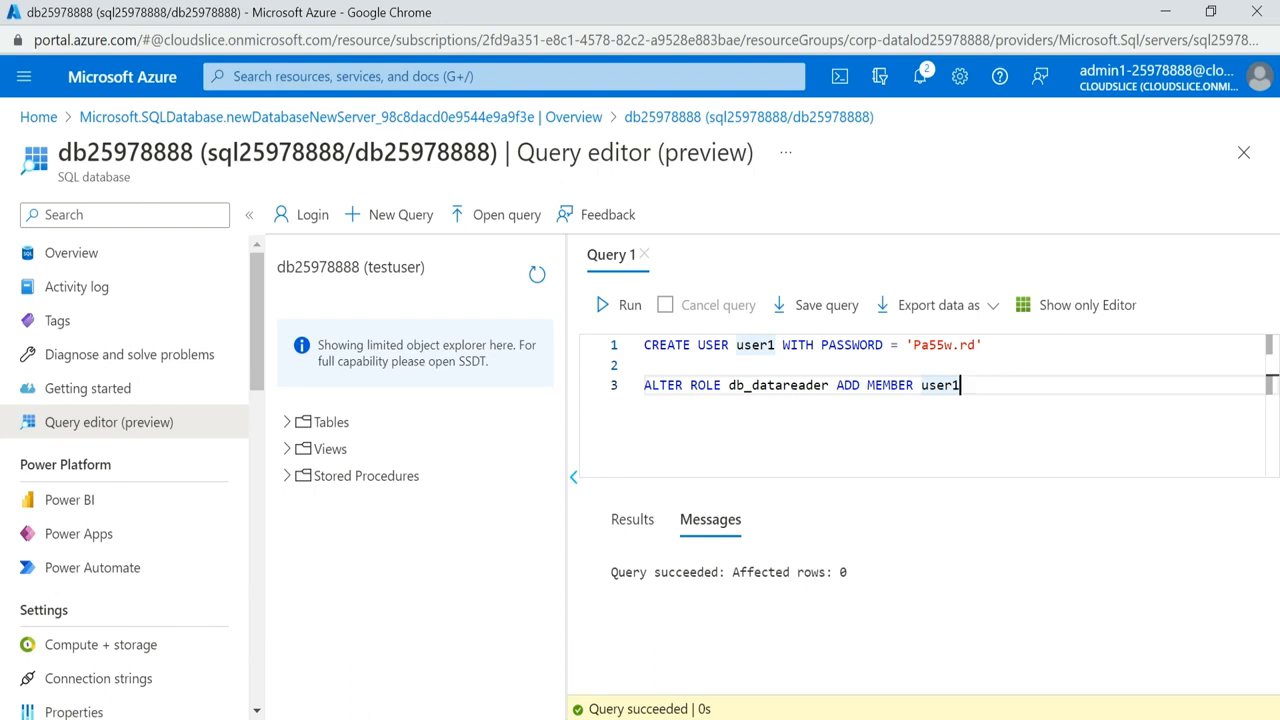
click(808, 312)
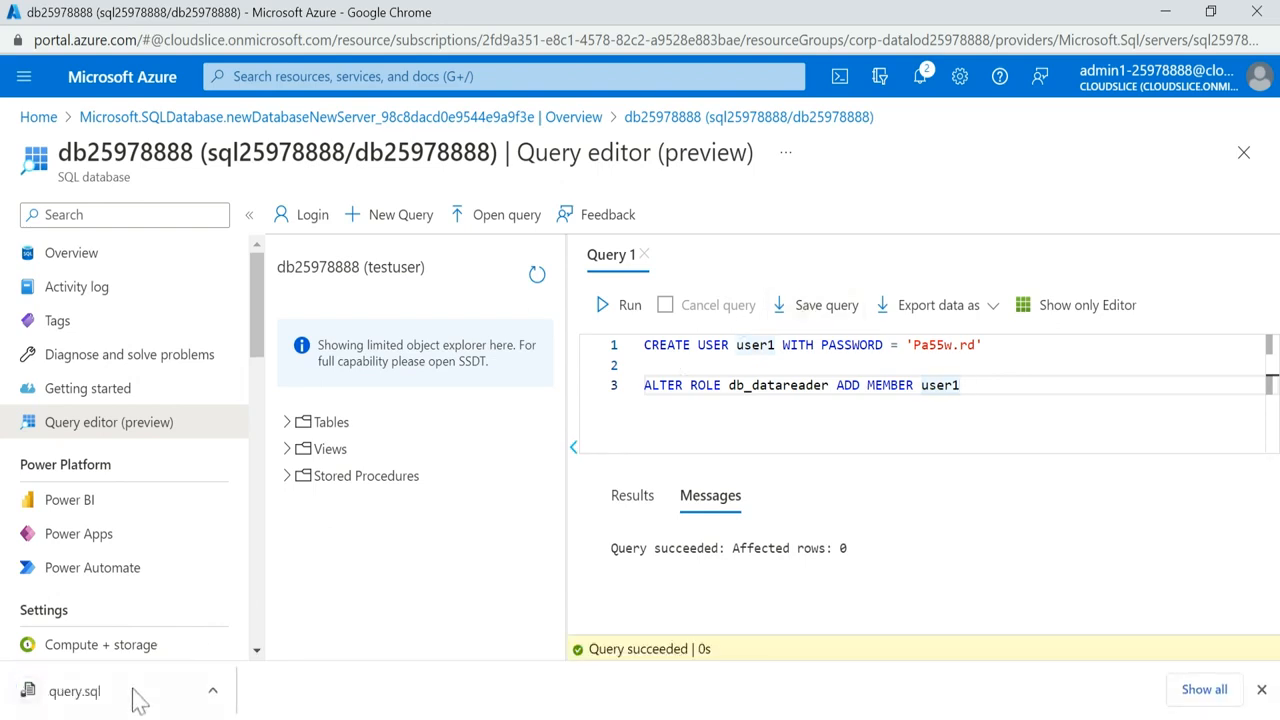